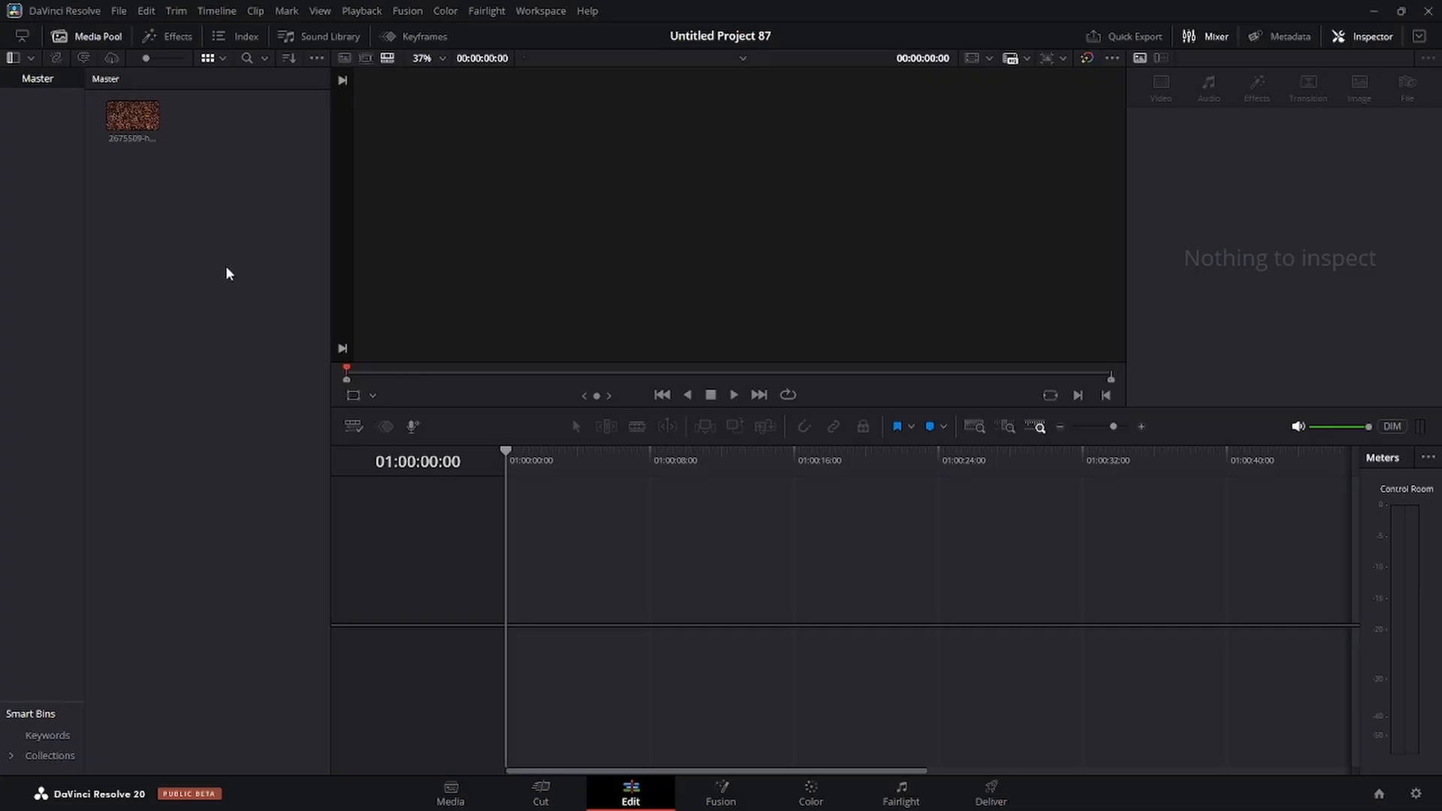
# Step: Add a Text+ node in the Fusion composition and place it well apart from the MediaOut1 node
pyautogui.click(709, 794)
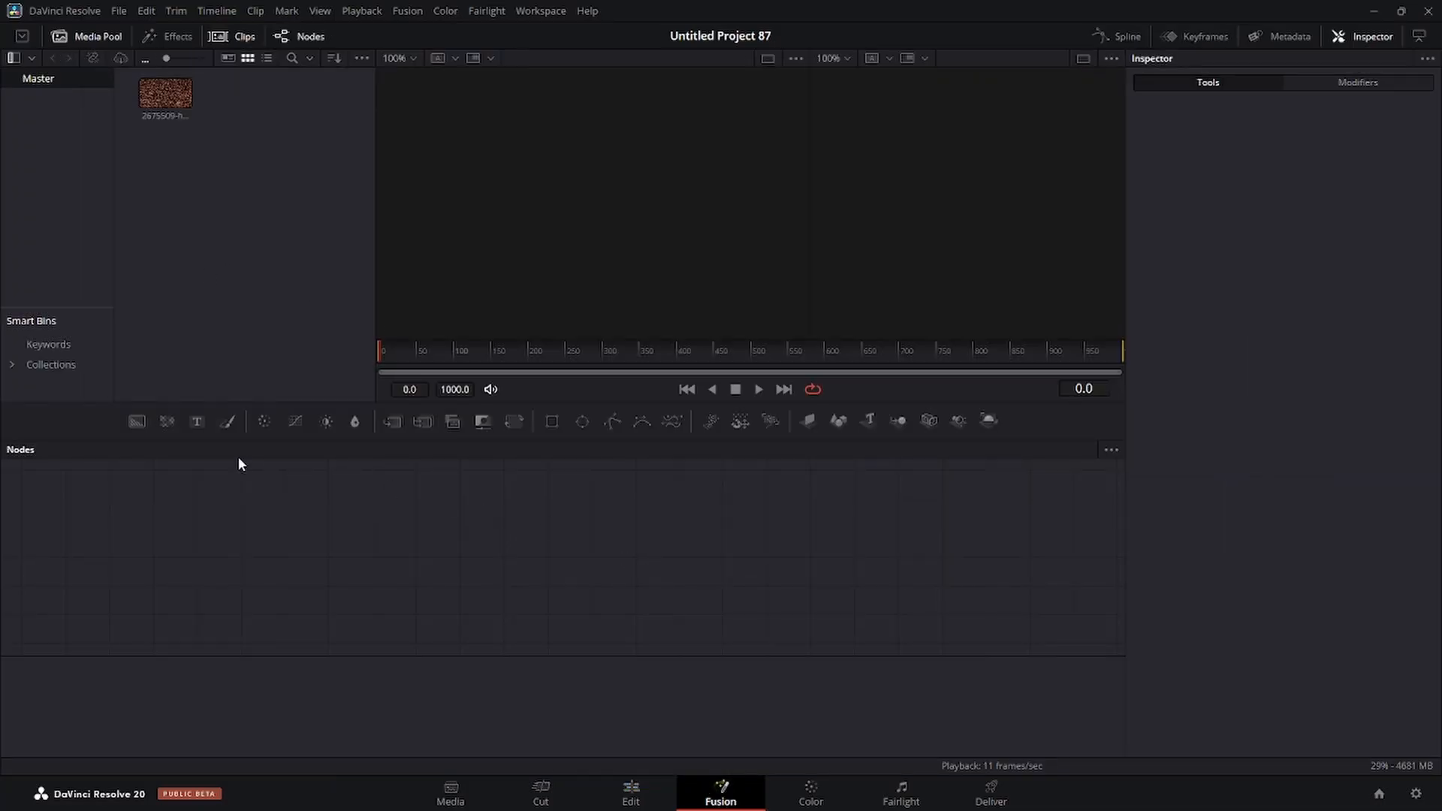
pyautogui.click(197, 422)
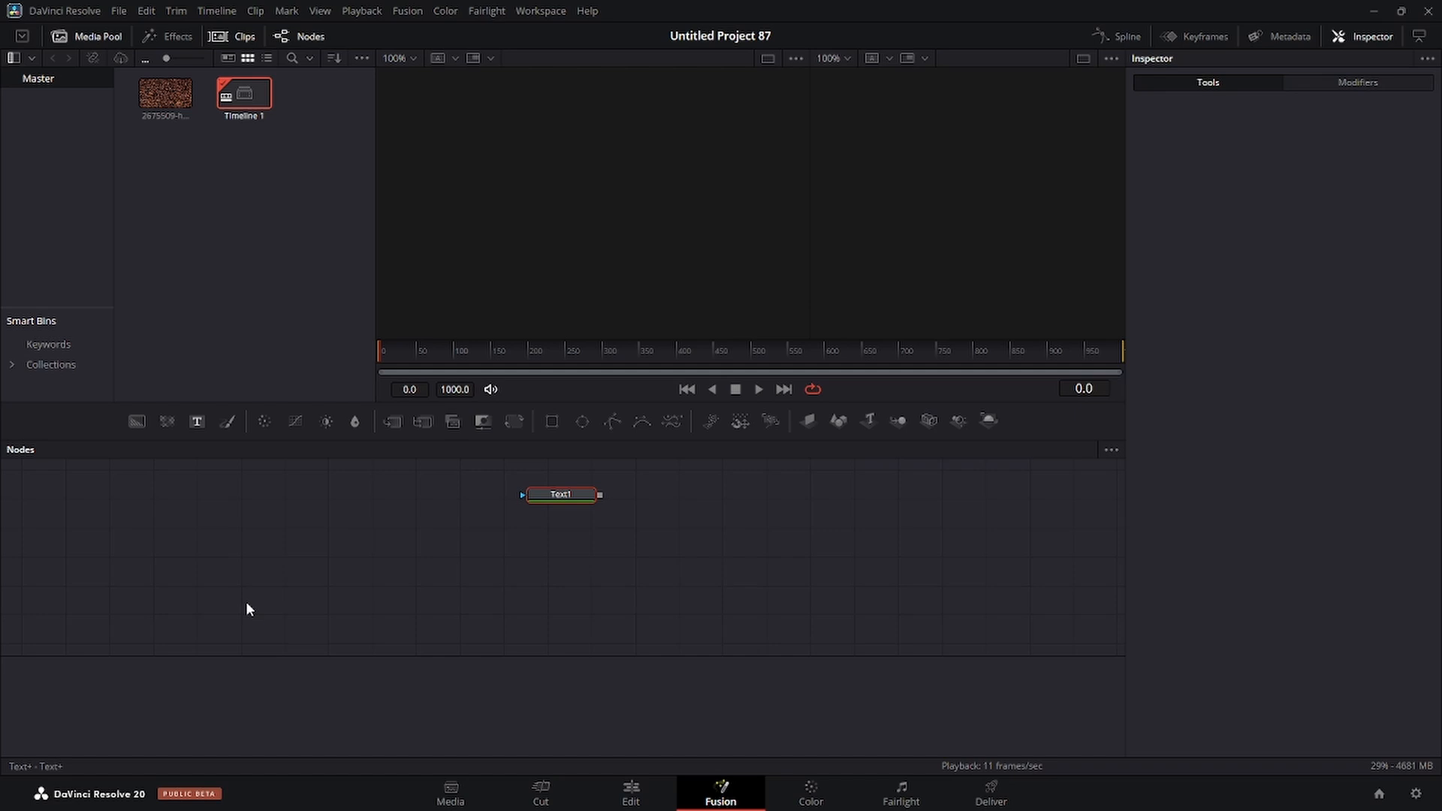
pyautogui.moveTo(561, 501); pyautogui.dragTo(554, 554)
pyautogui.moveTo(654, 499); pyautogui.dragTo(913, 543)
pyautogui.moveTo(547, 547); pyautogui.dragTo(547, 578)
pyautogui.moveTo(963, 549); pyautogui.dragTo(966, 569)
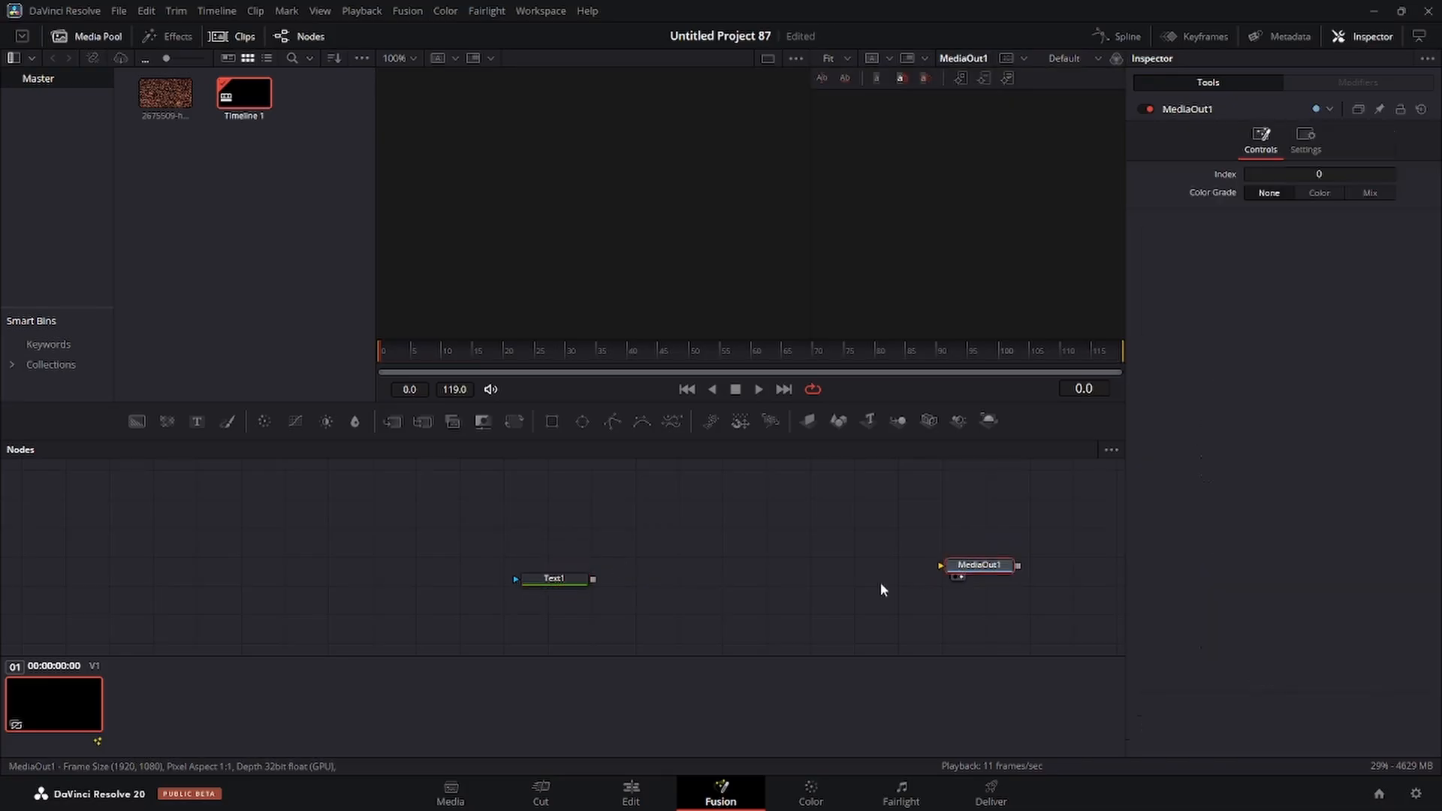
# Step: Add a Merge node fed by Text1 and leave some space between the two nodes
pyautogui.click(574, 578)
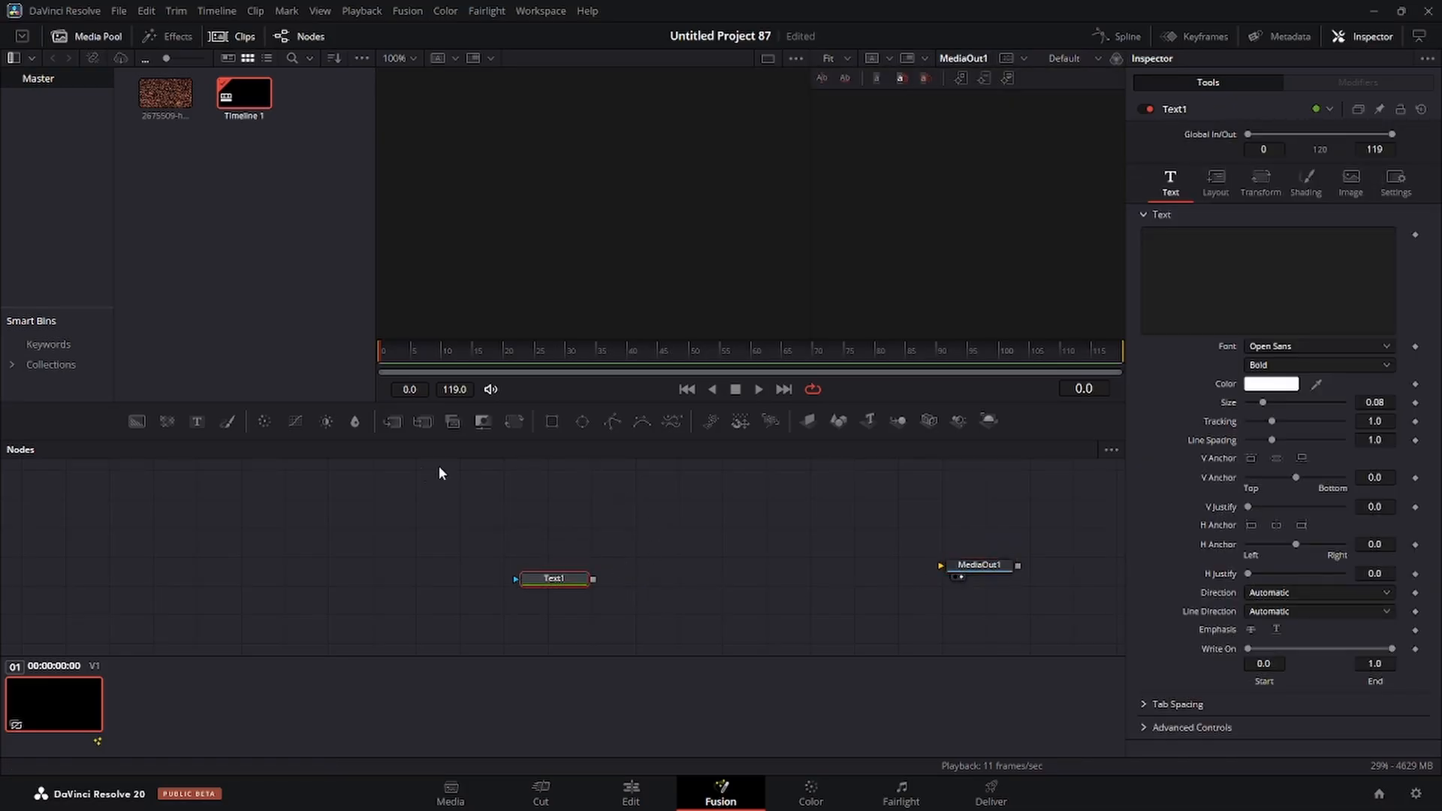
pyautogui.click(391, 423)
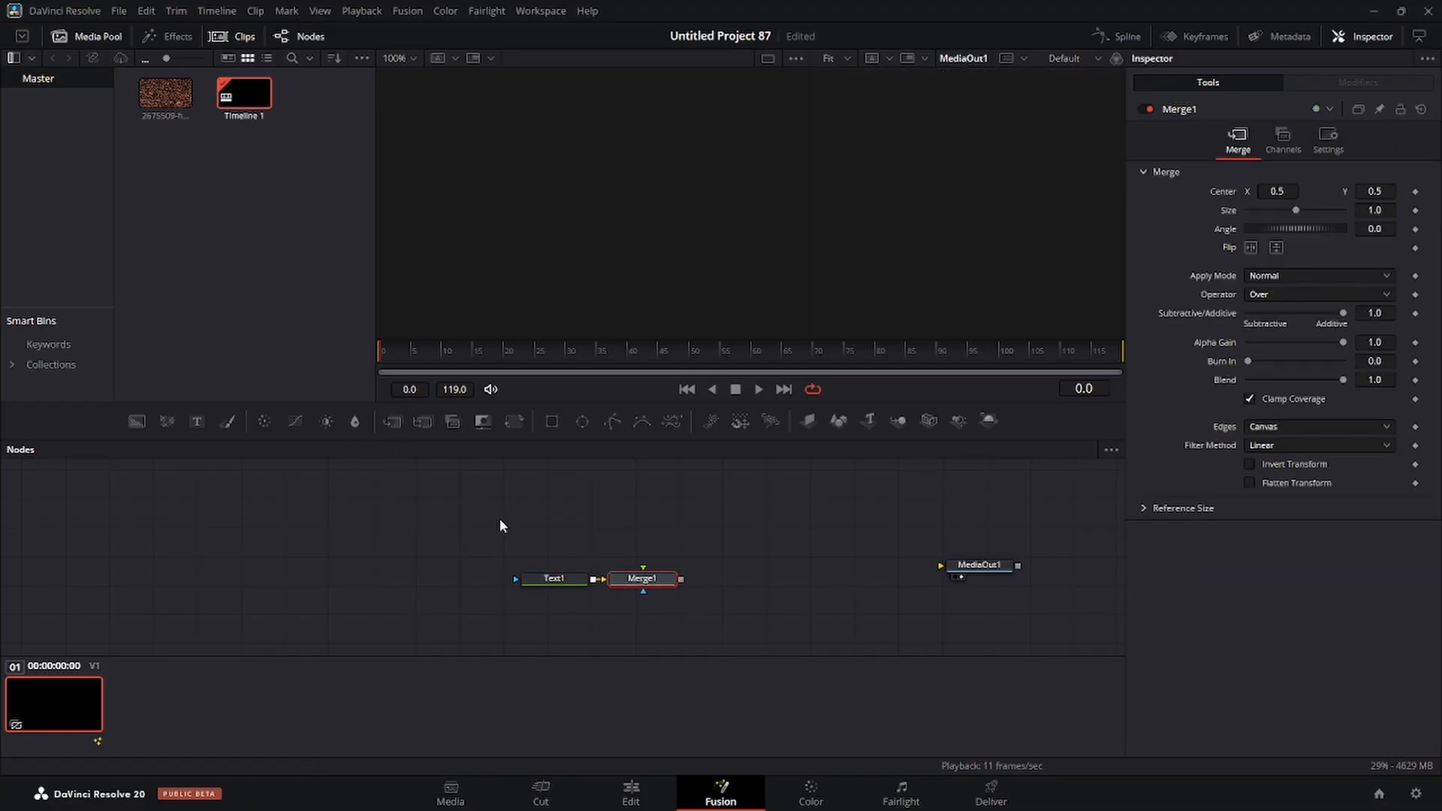
pyautogui.moveTo(571, 577); pyautogui.dragTo(547, 577)
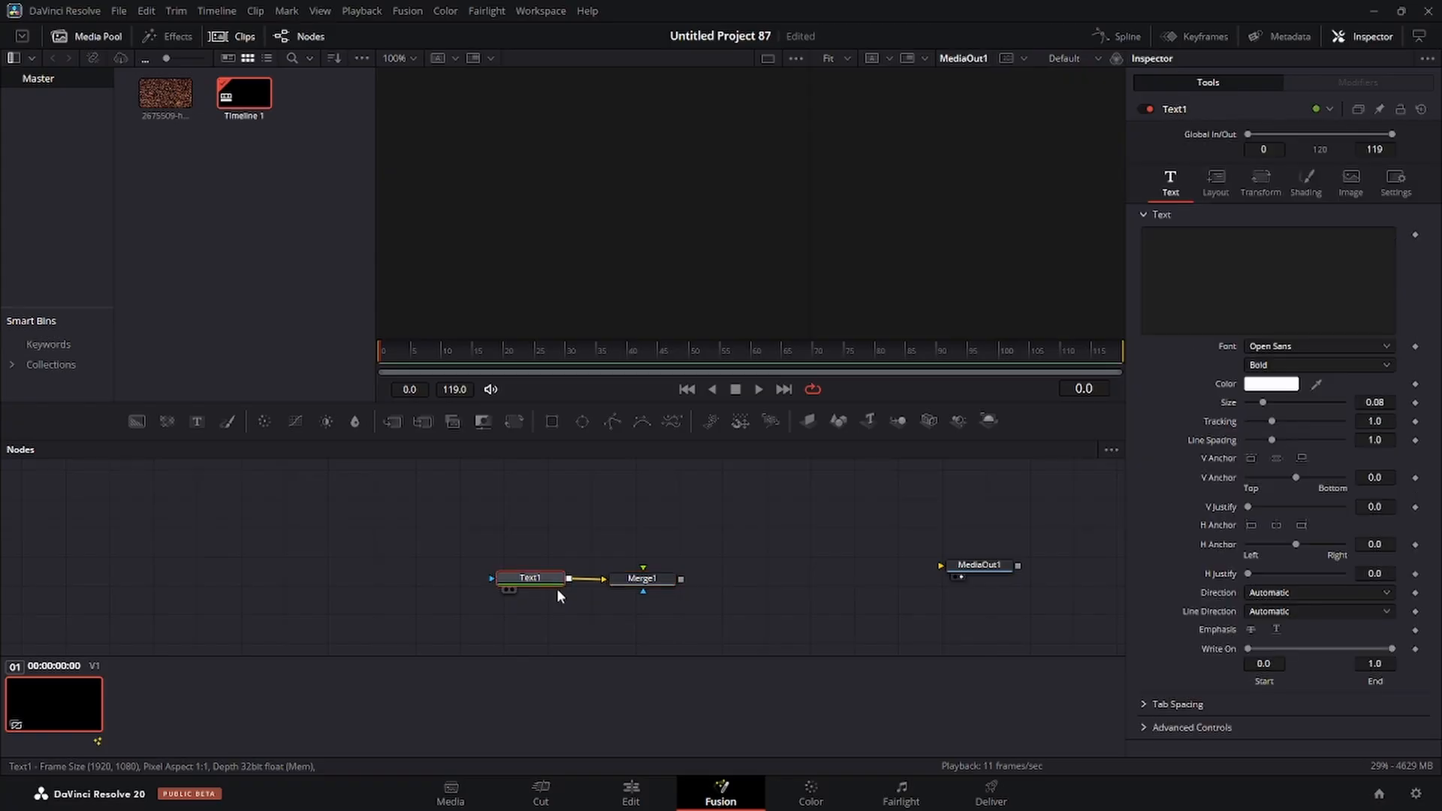
# Step: Enter "3D ROTATING TEXT" as the styled text of the Text1 node
pyautogui.click(1206, 259)
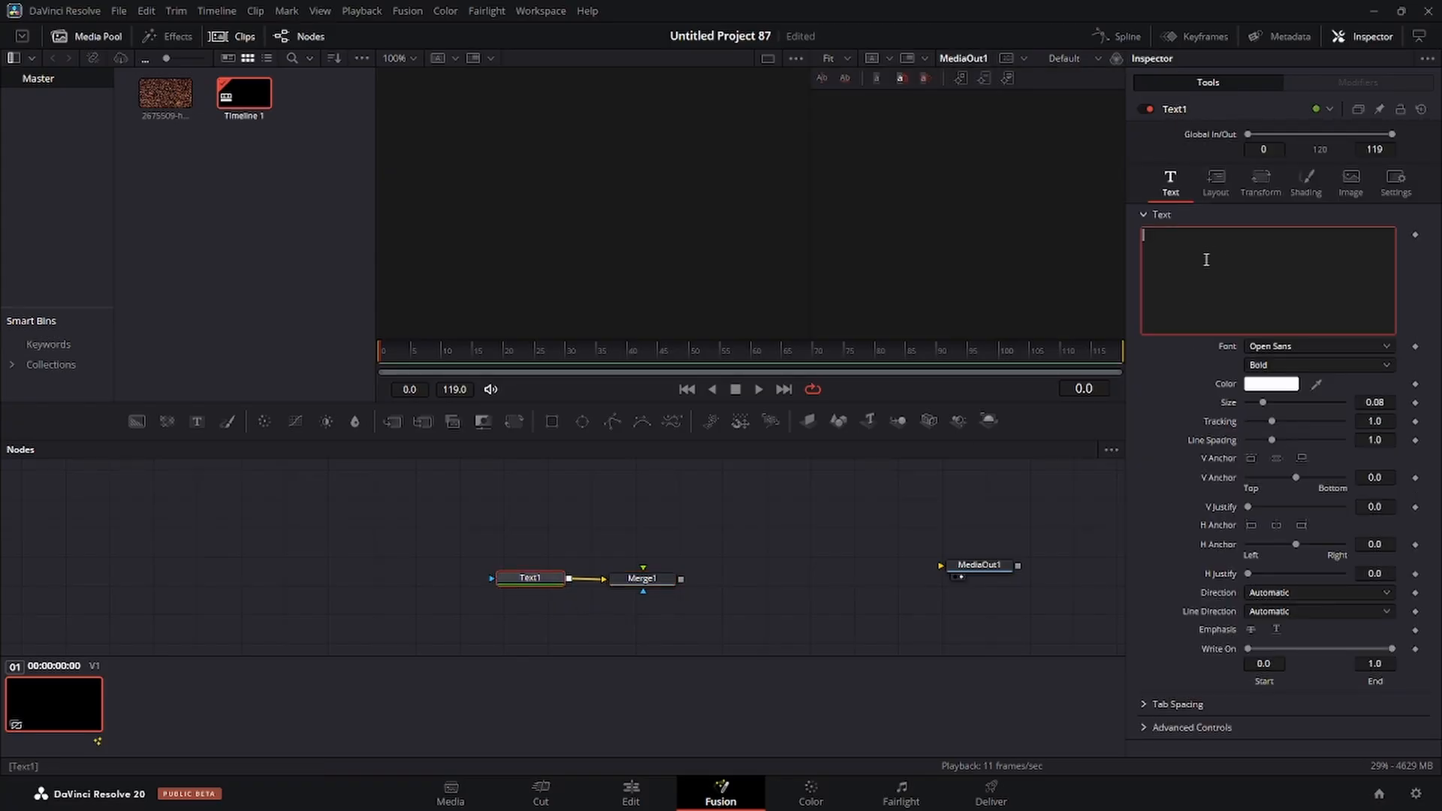
pyautogui.write('3')
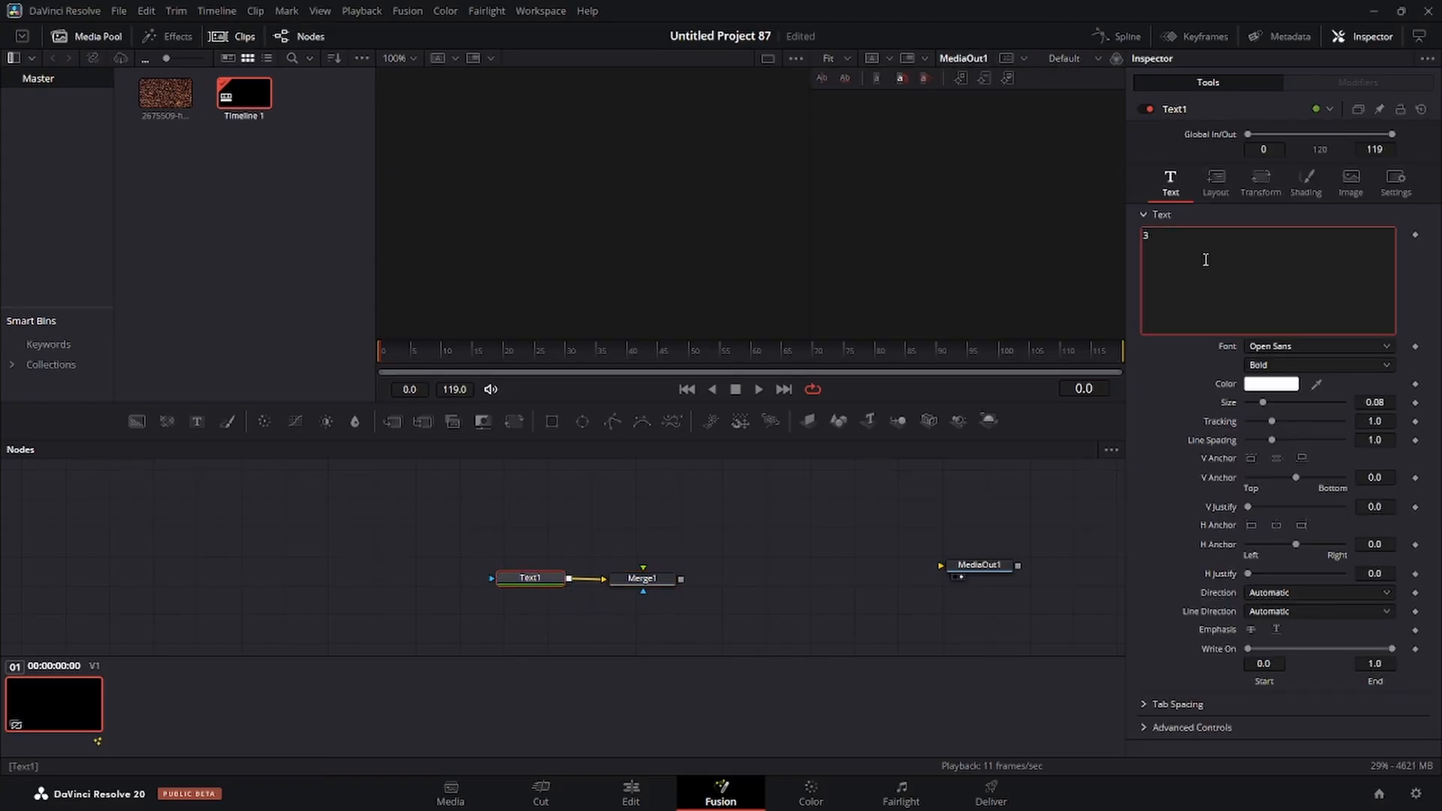
pyautogui.write('D ROTATING TEXT')
# Step: Show Merge1 in the viewer and enlarge the Text1 text to a size of about 0.18
pyautogui.moveTo(657, 578); pyautogui.dragTo(953, 246)
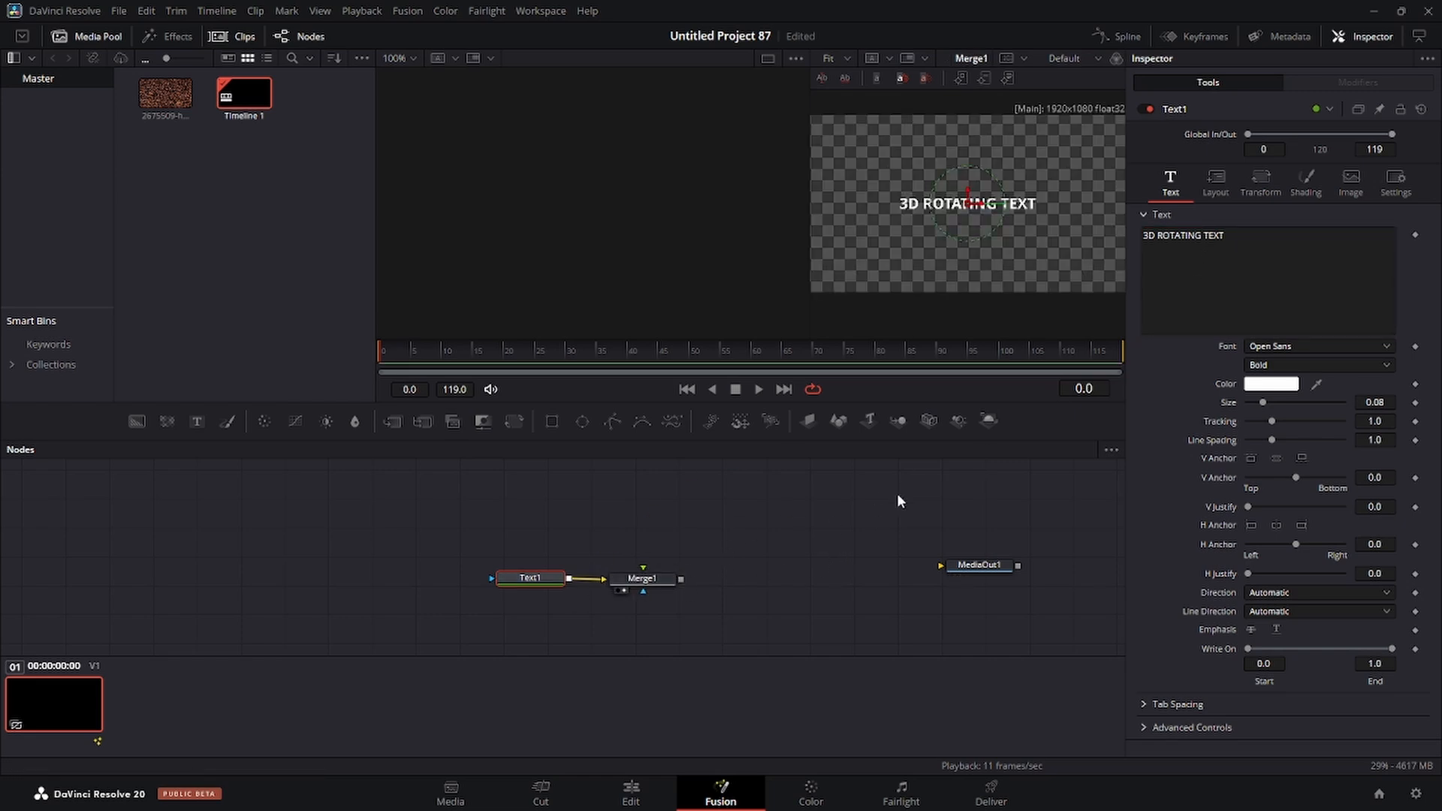
pyautogui.click(1014, 475)
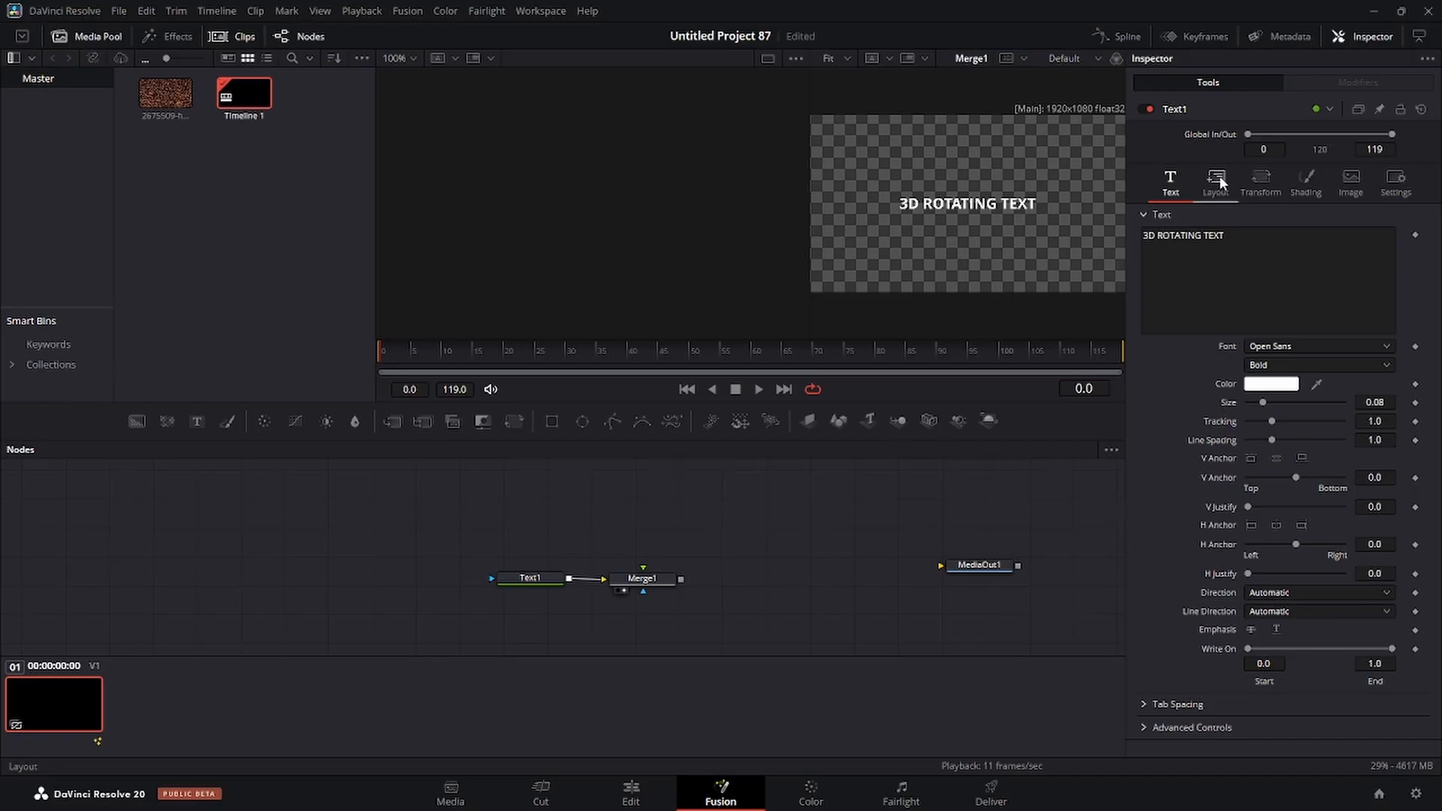
pyautogui.moveTo(1265, 405); pyautogui.dragTo(1285, 402)
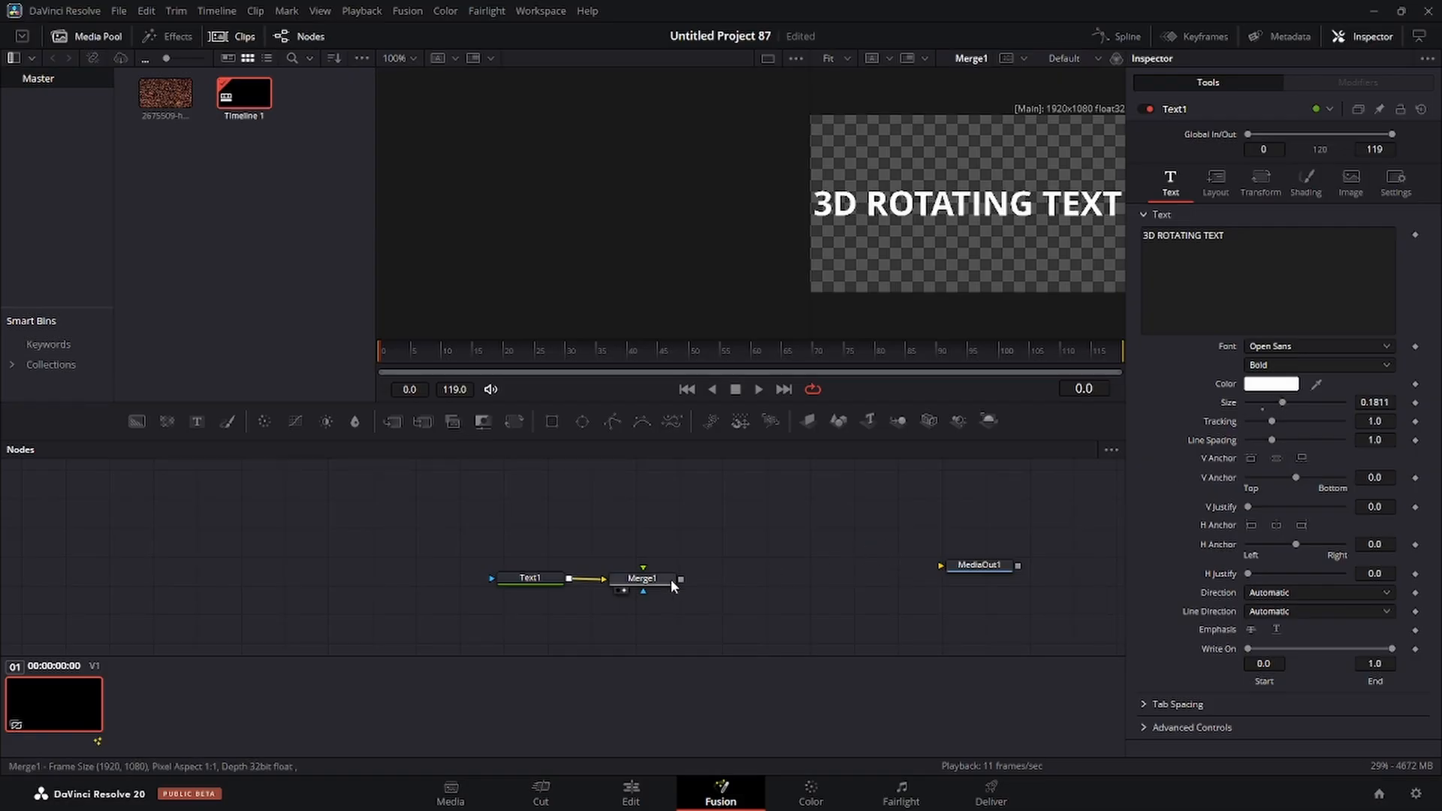
# Step: Duplicate the Text1 and Merge1 nodes and place the copied pair directly above the originals
pyautogui.moveTo(644, 579); pyautogui.dragTo(432, 534)
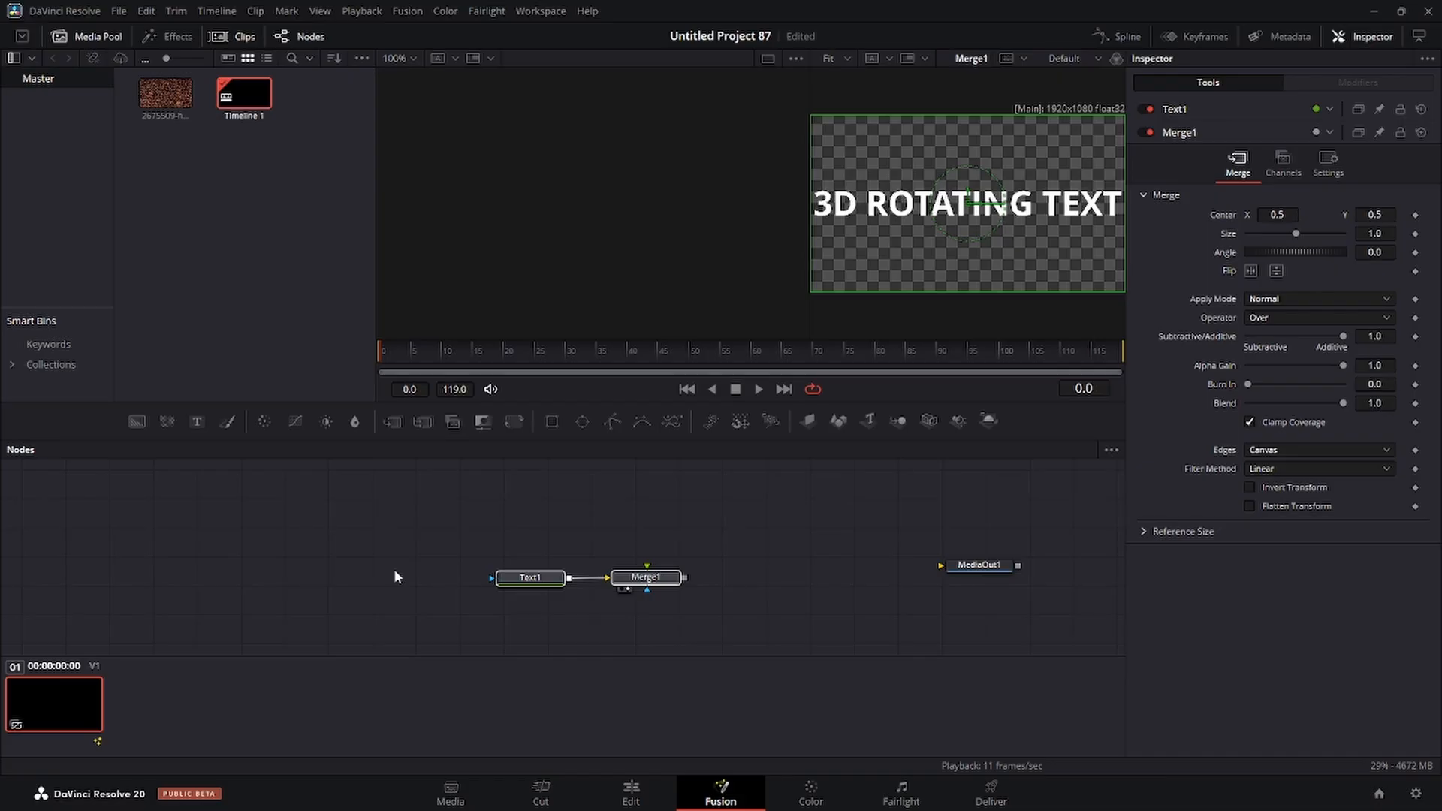
pyautogui.click(577, 528)
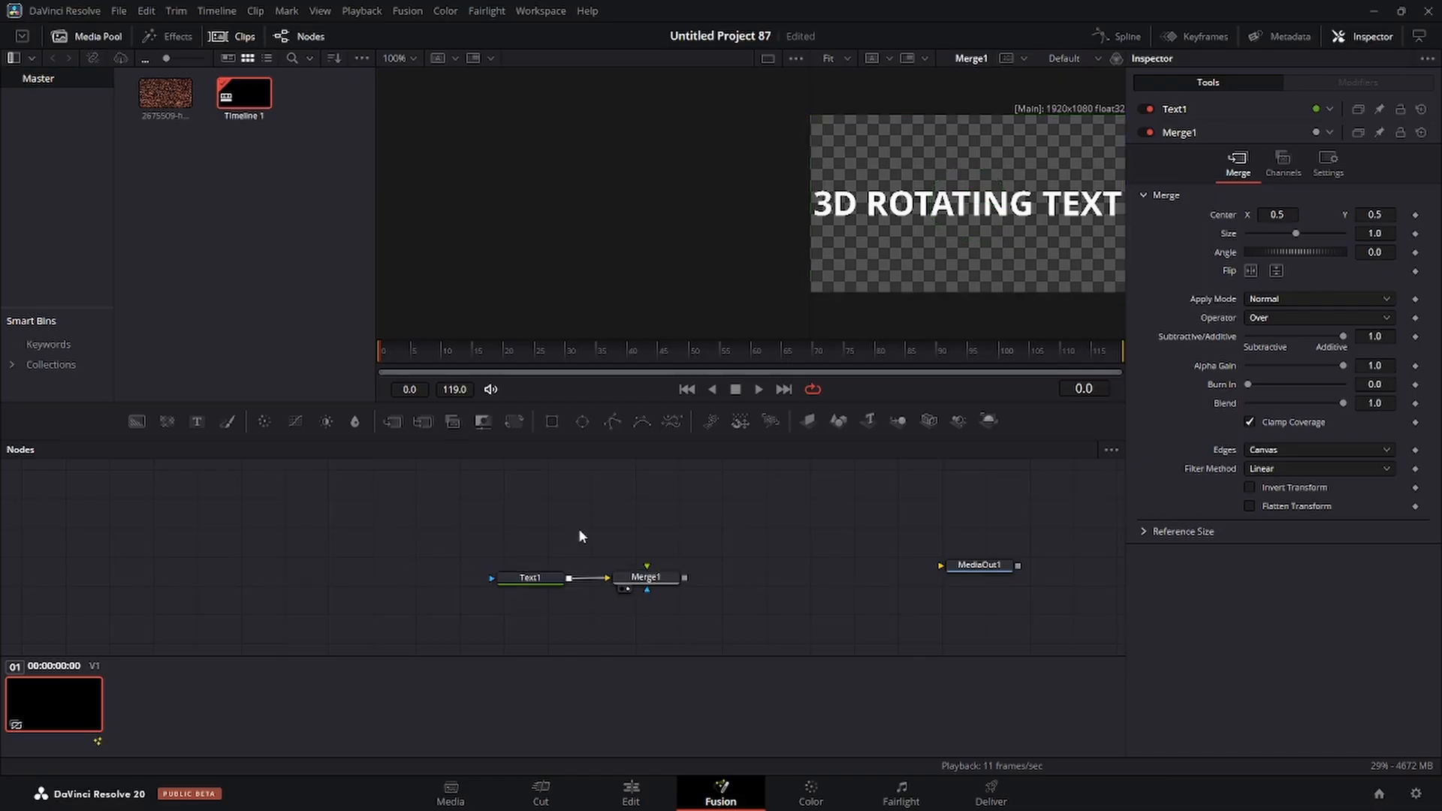
pyautogui.hotkey('ctrl', 'v')
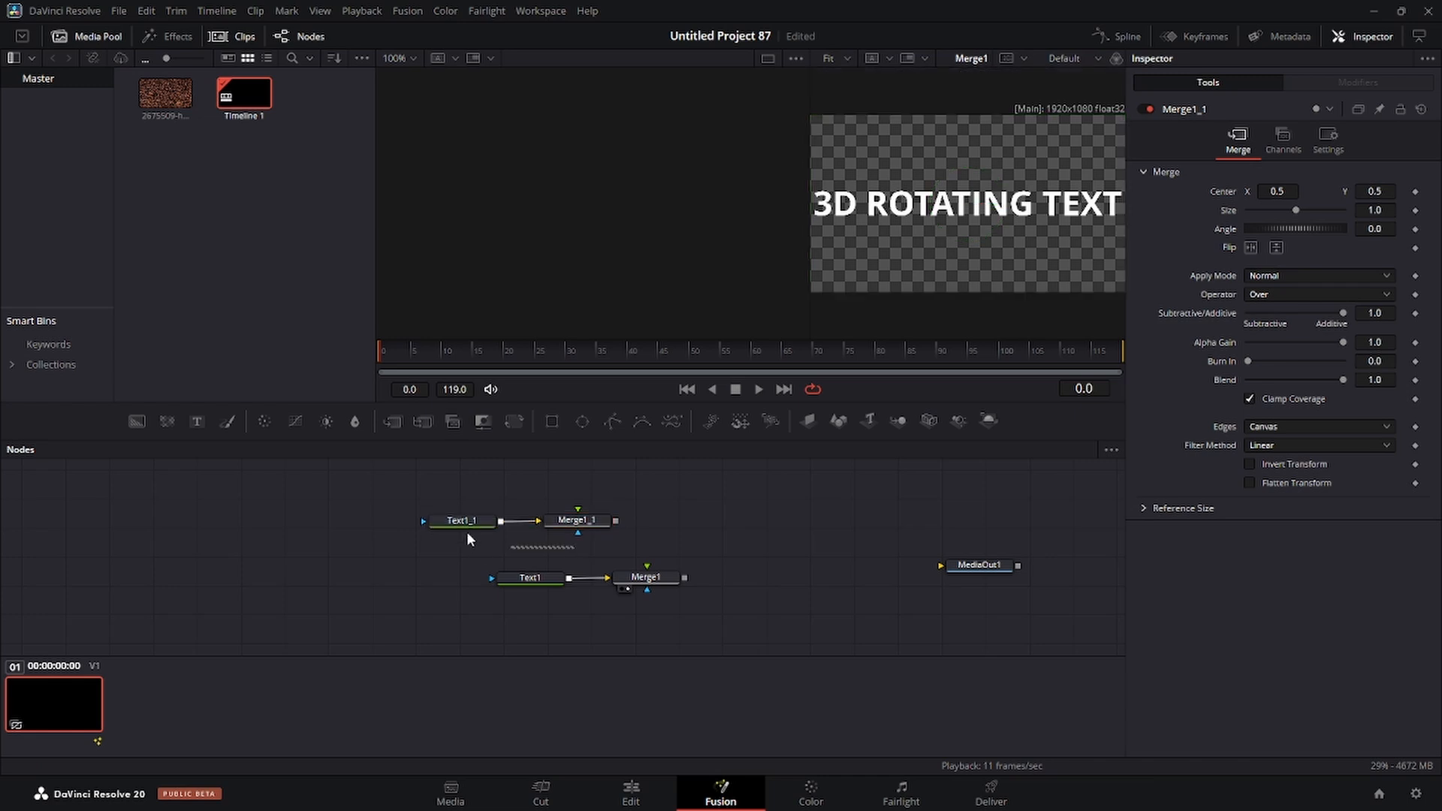
pyautogui.moveTo(468, 523); pyautogui.dragTo(528, 527)
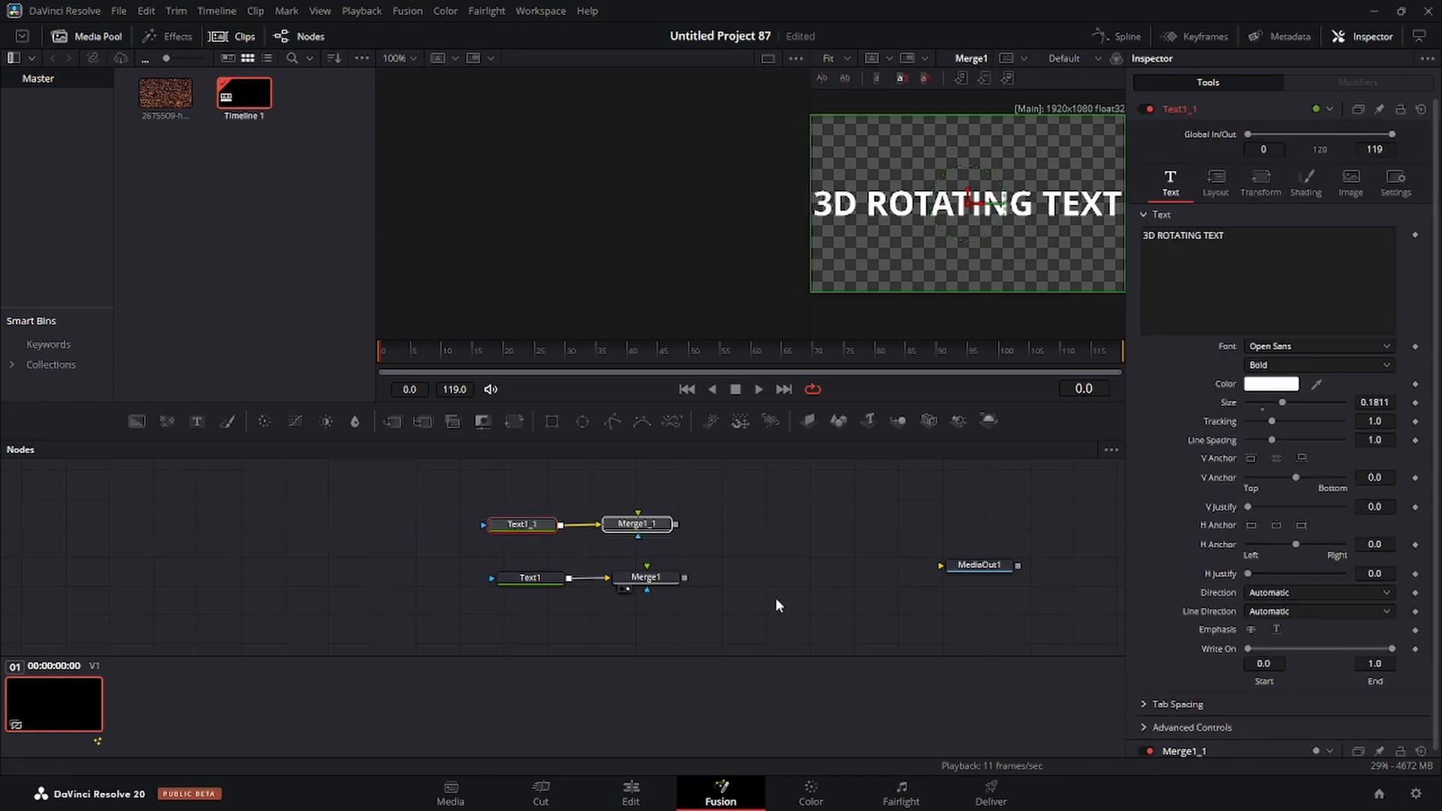
# Step: Connect the output of Merge1 to the foreground input of Merge1_1 and align Merge1 beneath it
pyautogui.click(535, 578)
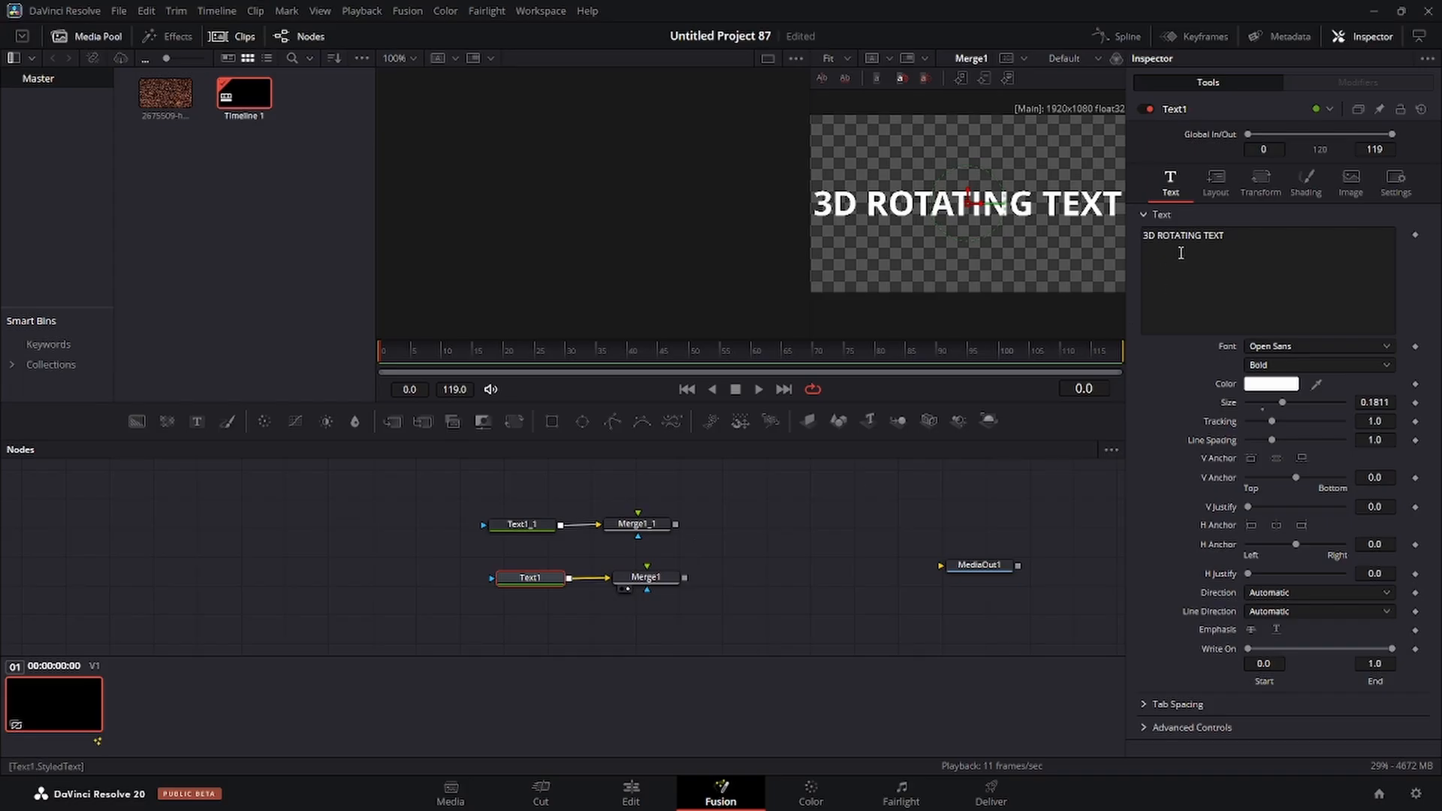
pyautogui.click(541, 552)
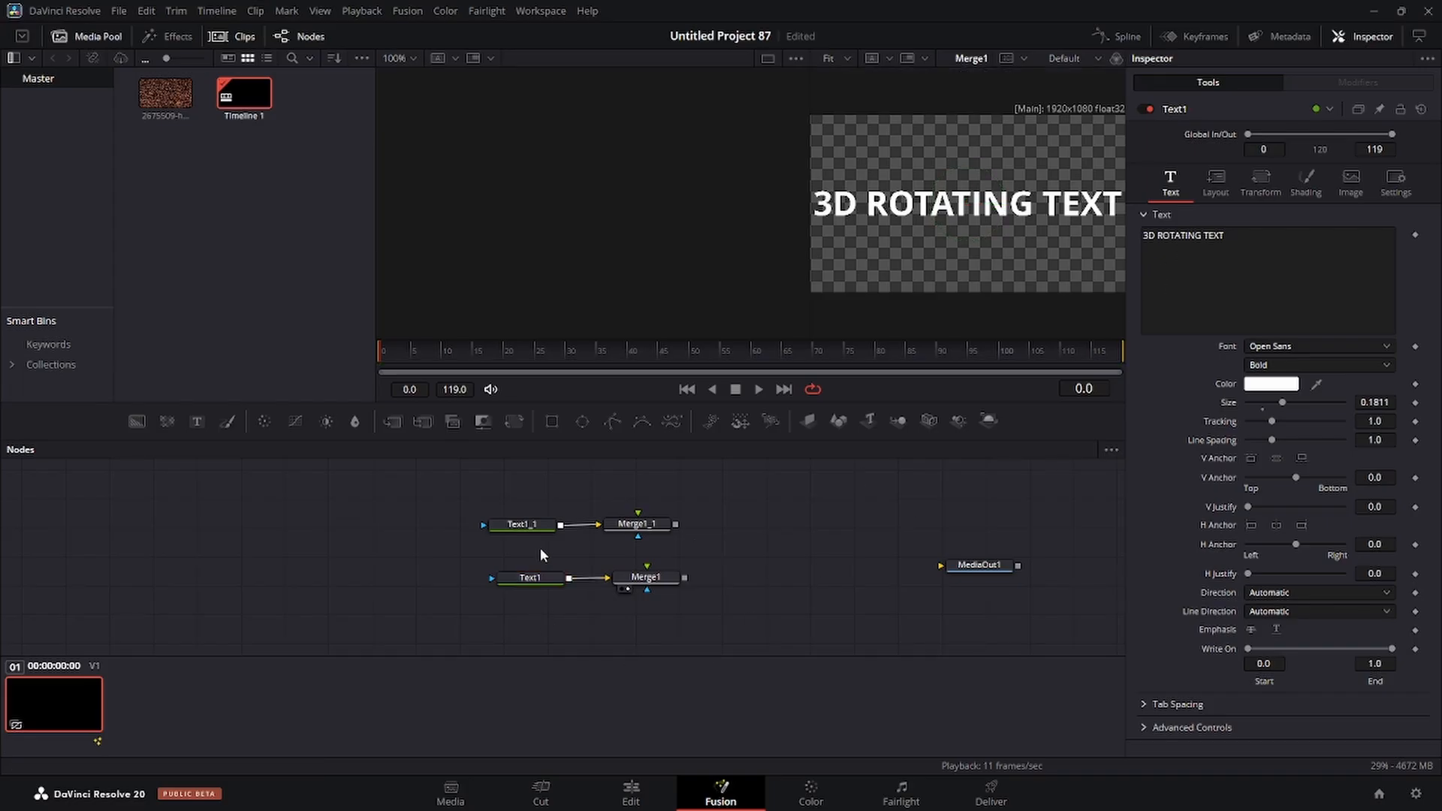
pyautogui.moveTo(685, 577); pyautogui.dragTo(637, 522)
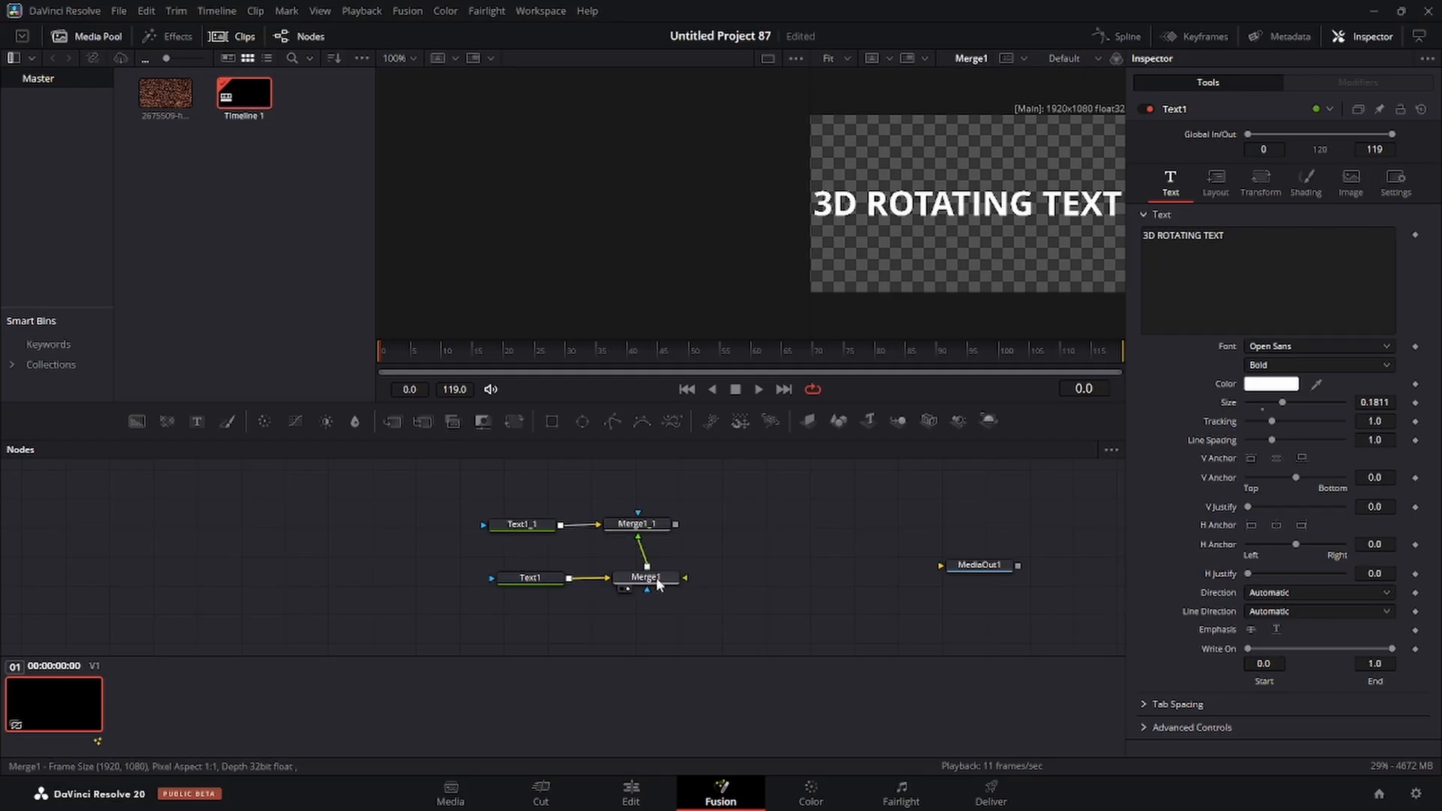
pyautogui.moveTo(659, 584); pyautogui.dragTo(655, 584)
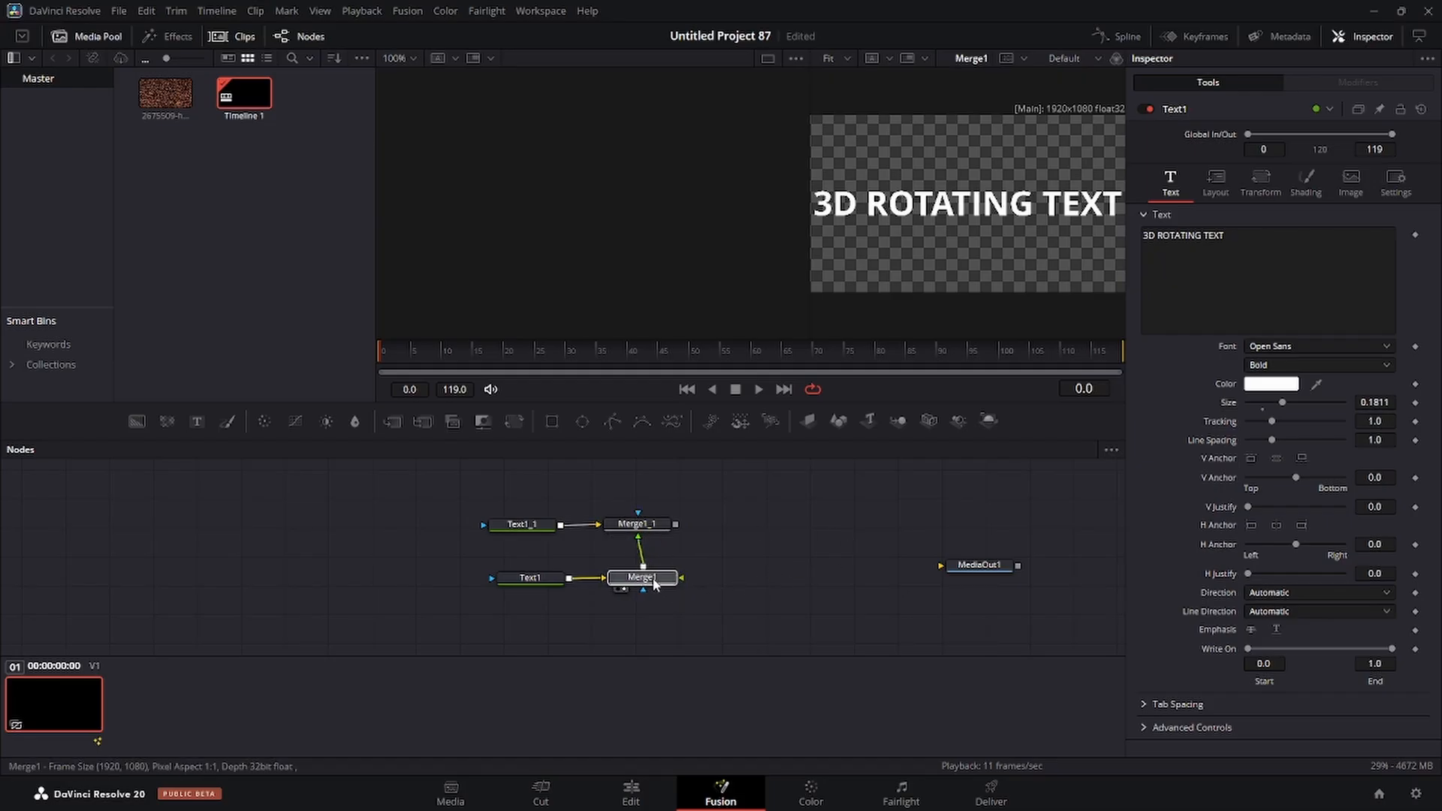
# Step: Show Merge1_1 in the viewer and set its Center Y to 0.313 to offset the text lines vertically
pyautogui.click(647, 525)
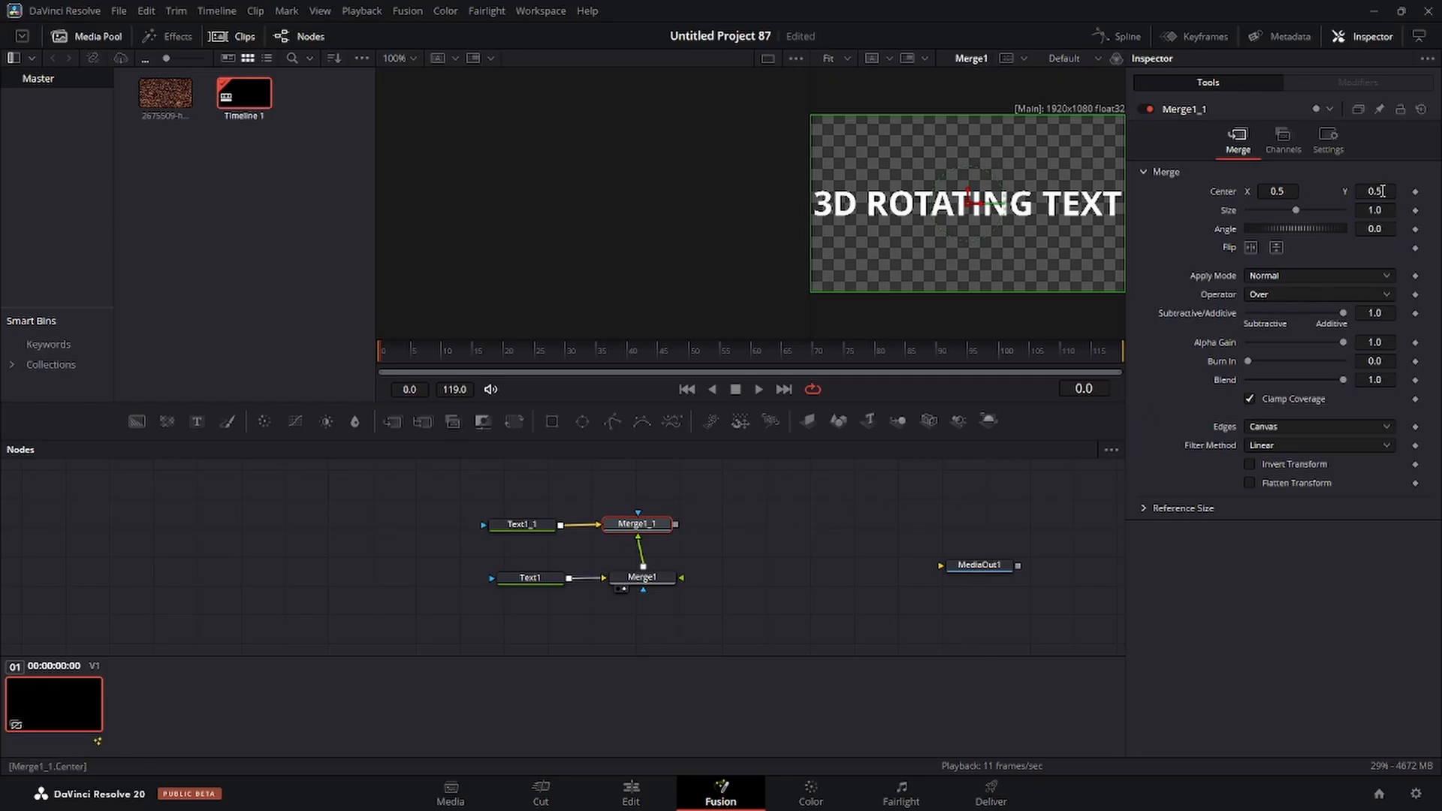
pyautogui.moveTo(1381, 190)
pyautogui.mouseDown()
pyautogui.moveTo(1353, 190)
pyautogui.moveTo(1368, 190)
pyautogui.mouseUp()
pyautogui.moveTo(649, 527); pyautogui.dragTo(933, 215)
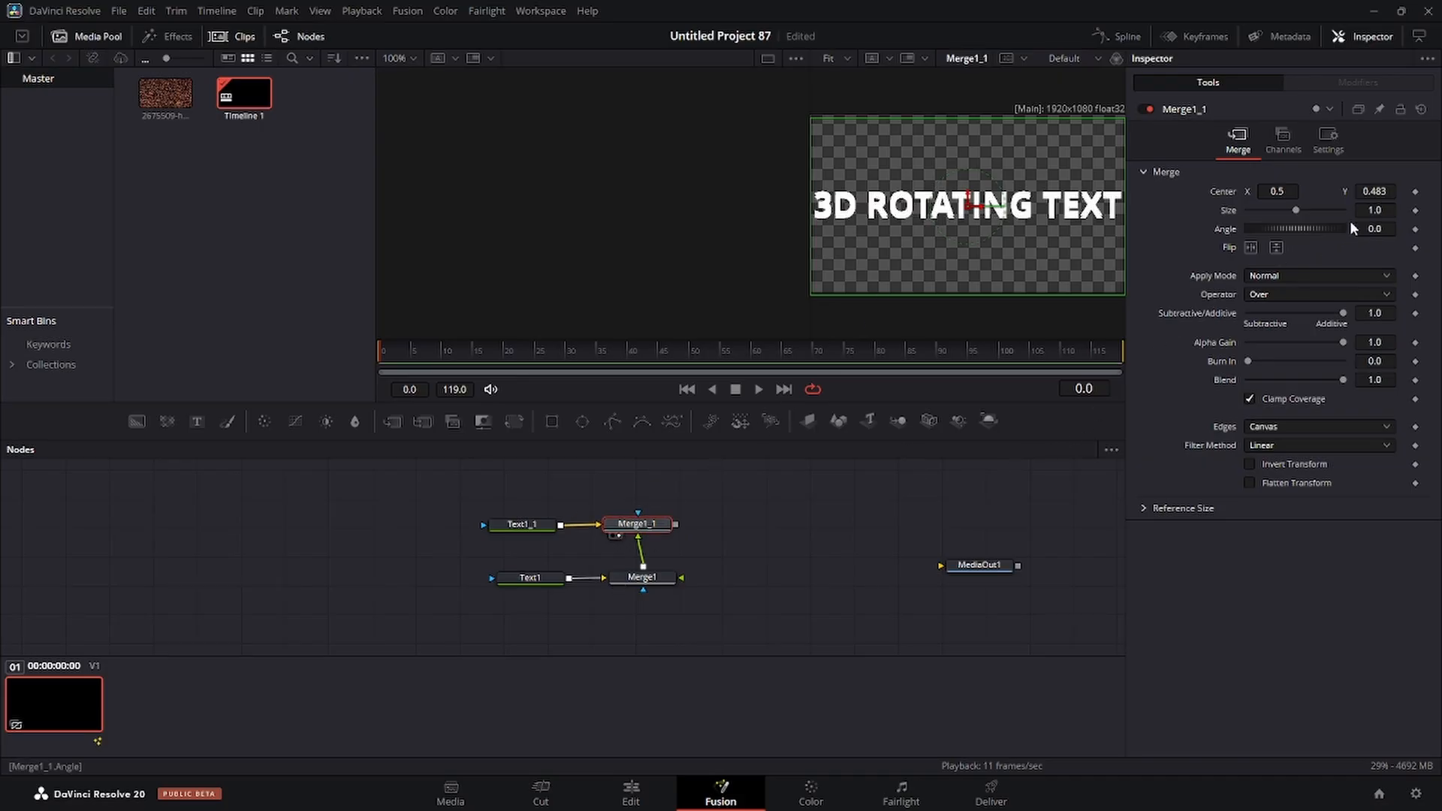
pyautogui.moveTo(1389, 190); pyautogui.dragTo(1342, 190)
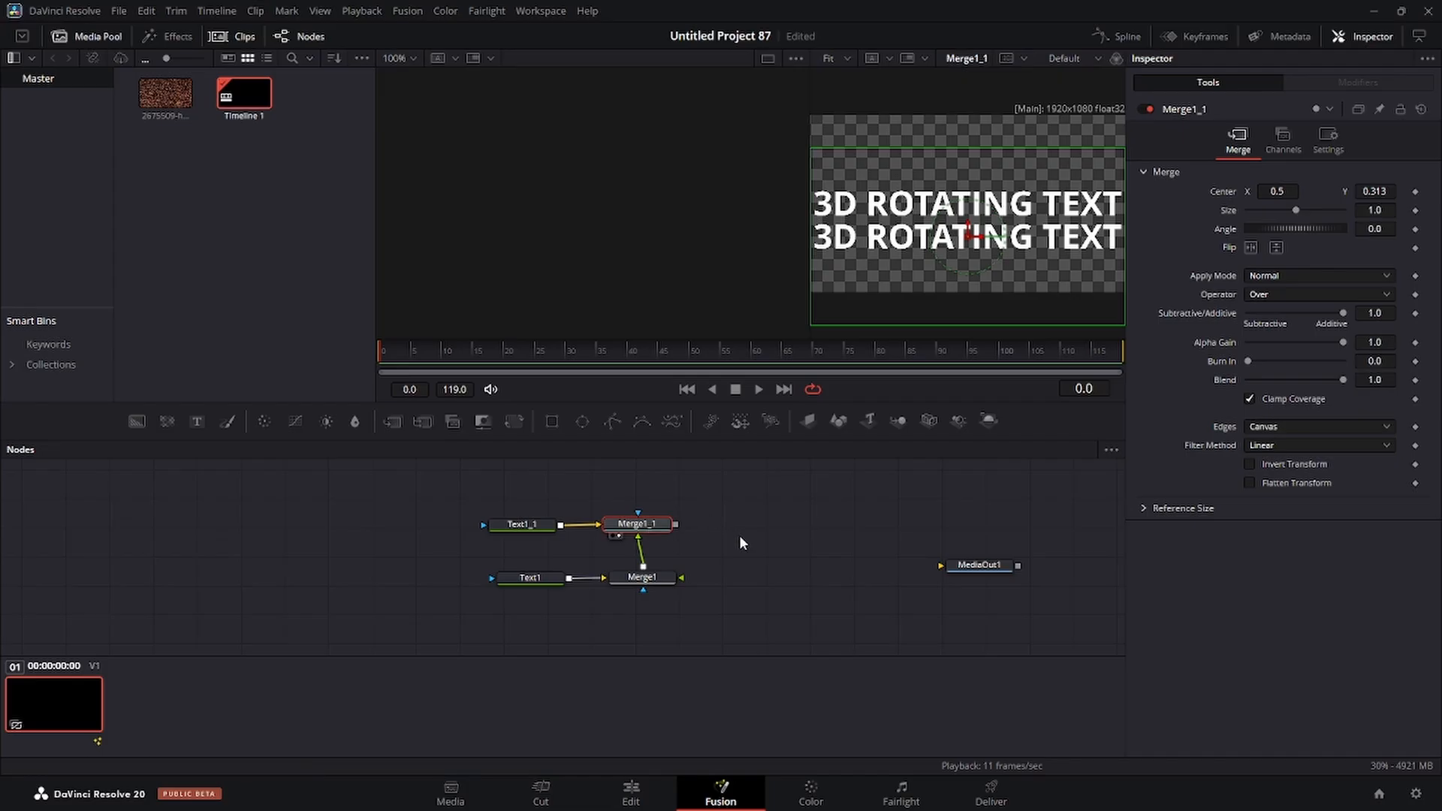
# Step: Add a Shape3D node after Merge1_1 and change its shape to Cylinder
pyautogui.click(837, 419)
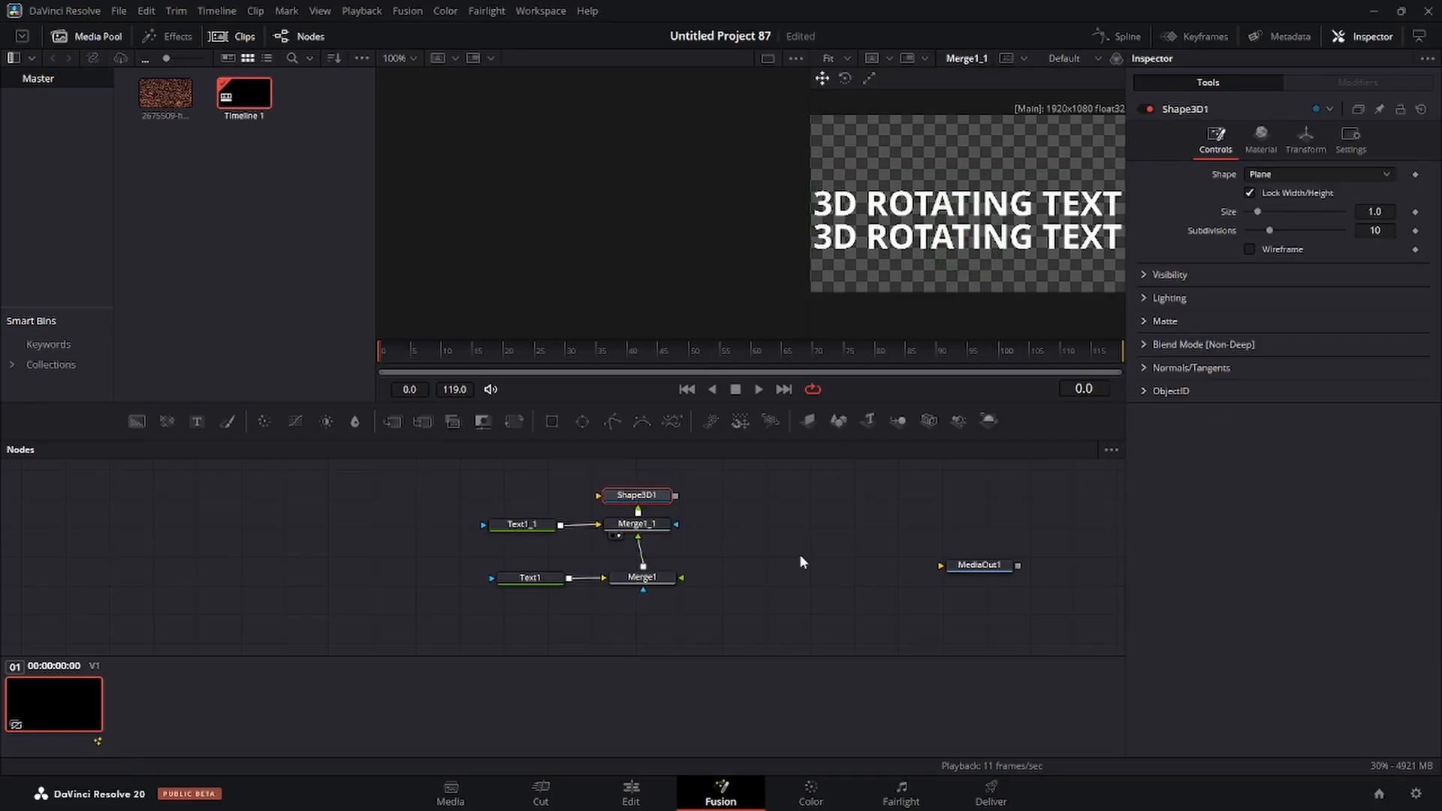
pyautogui.moveTo(634, 496); pyautogui.dragTo(745, 524)
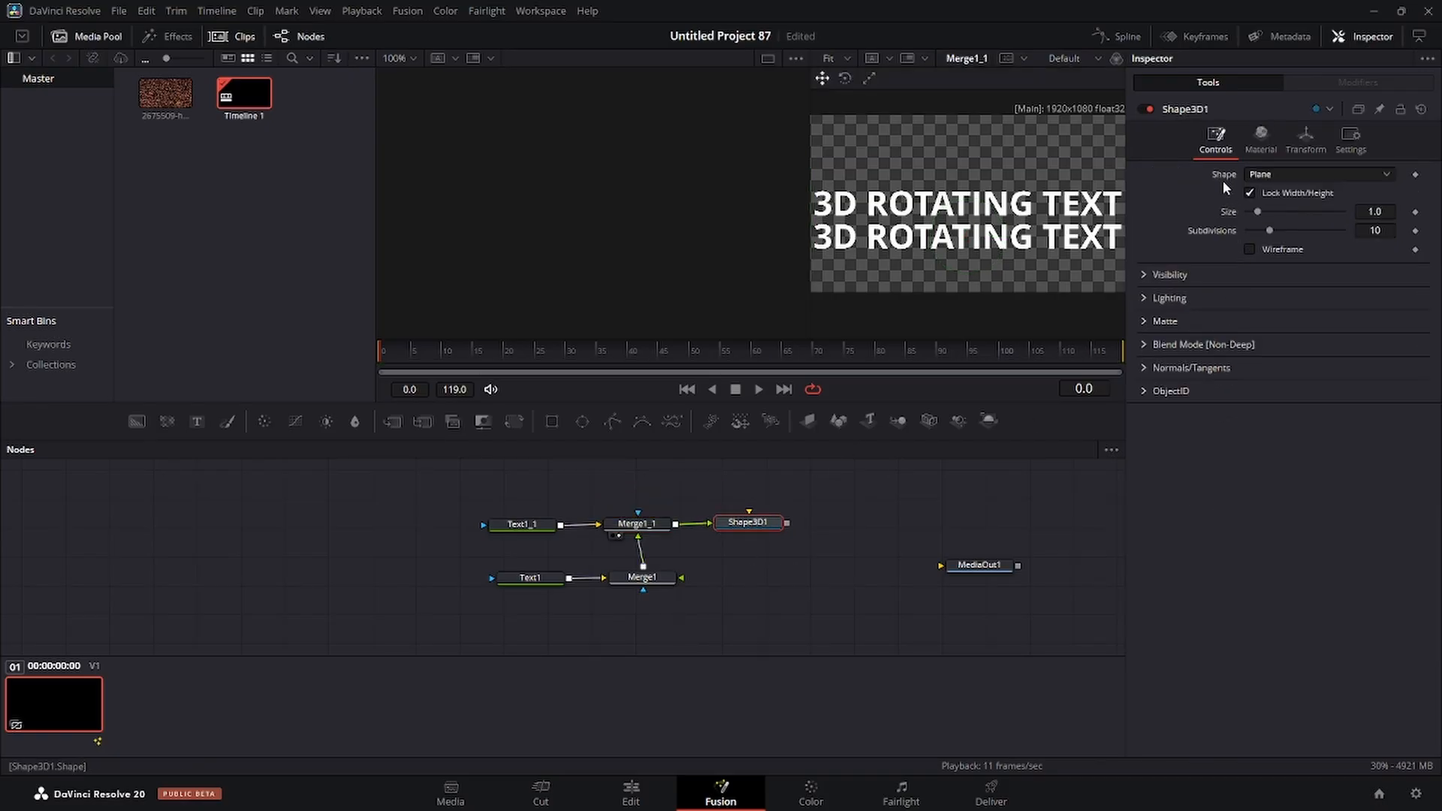
pyautogui.click(1280, 173)
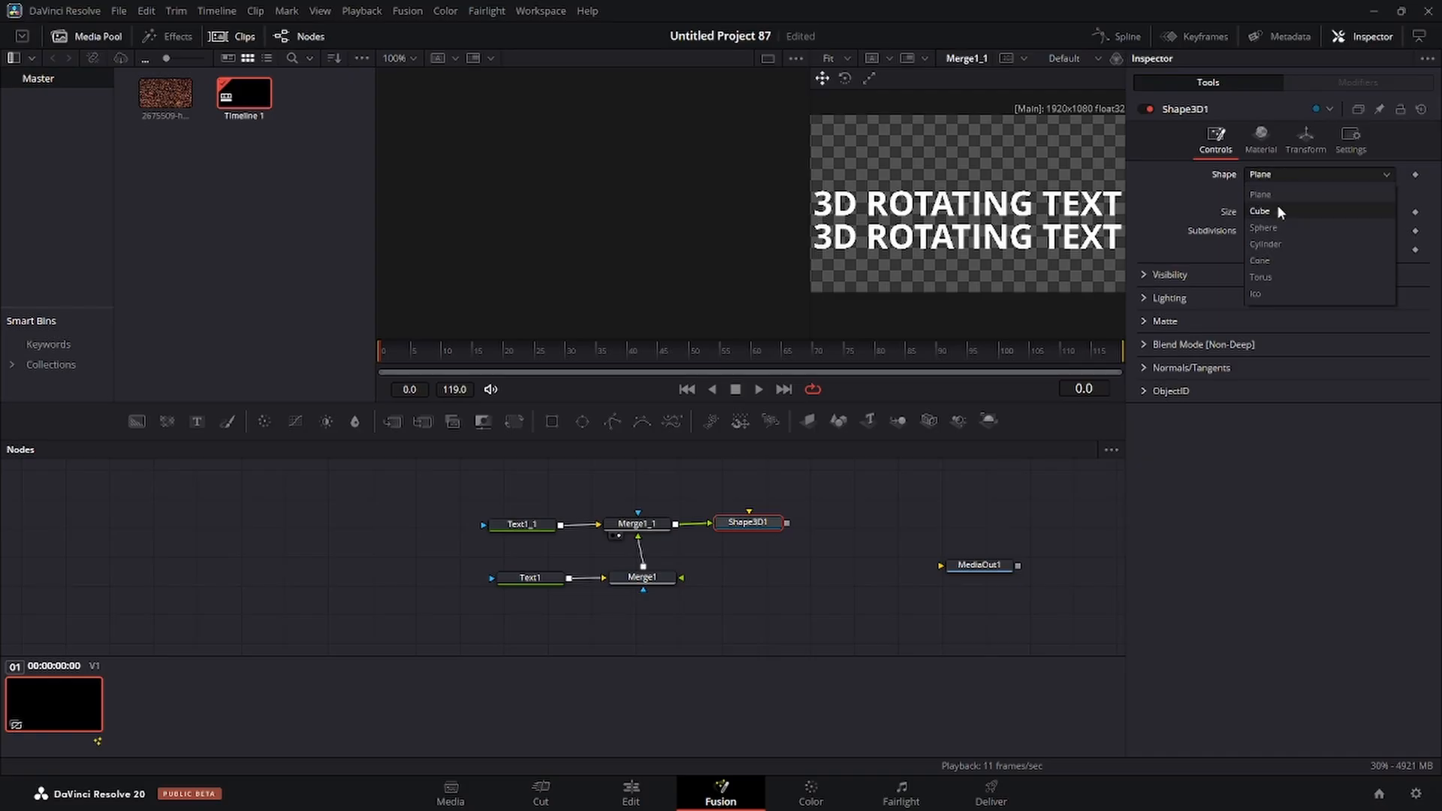
pyautogui.click(1271, 245)
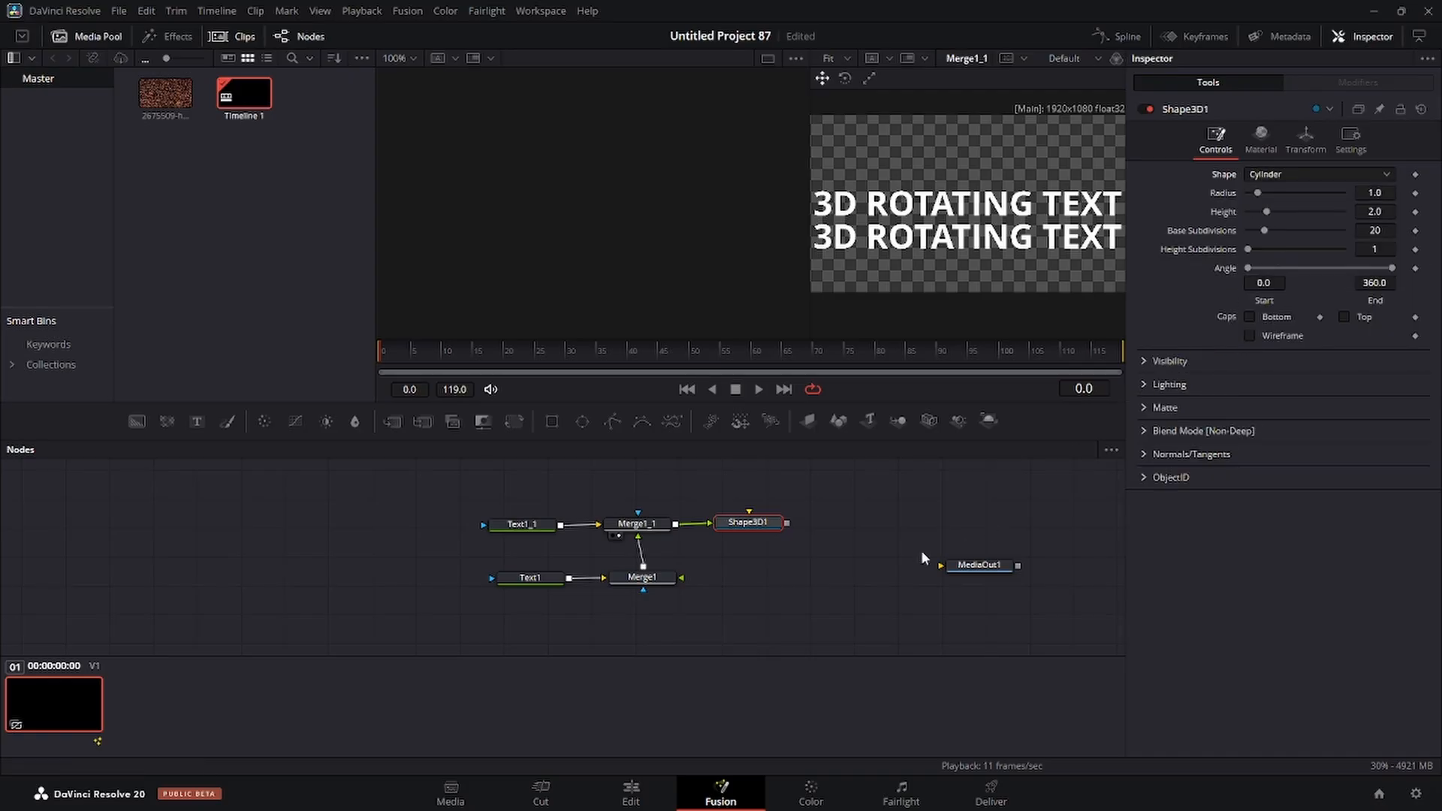
# Step: Show Shape3D1 in the viewer and set the cylinder's base subdivisions to 60
pyautogui.moveTo(747, 521); pyautogui.dragTo(943, 169)
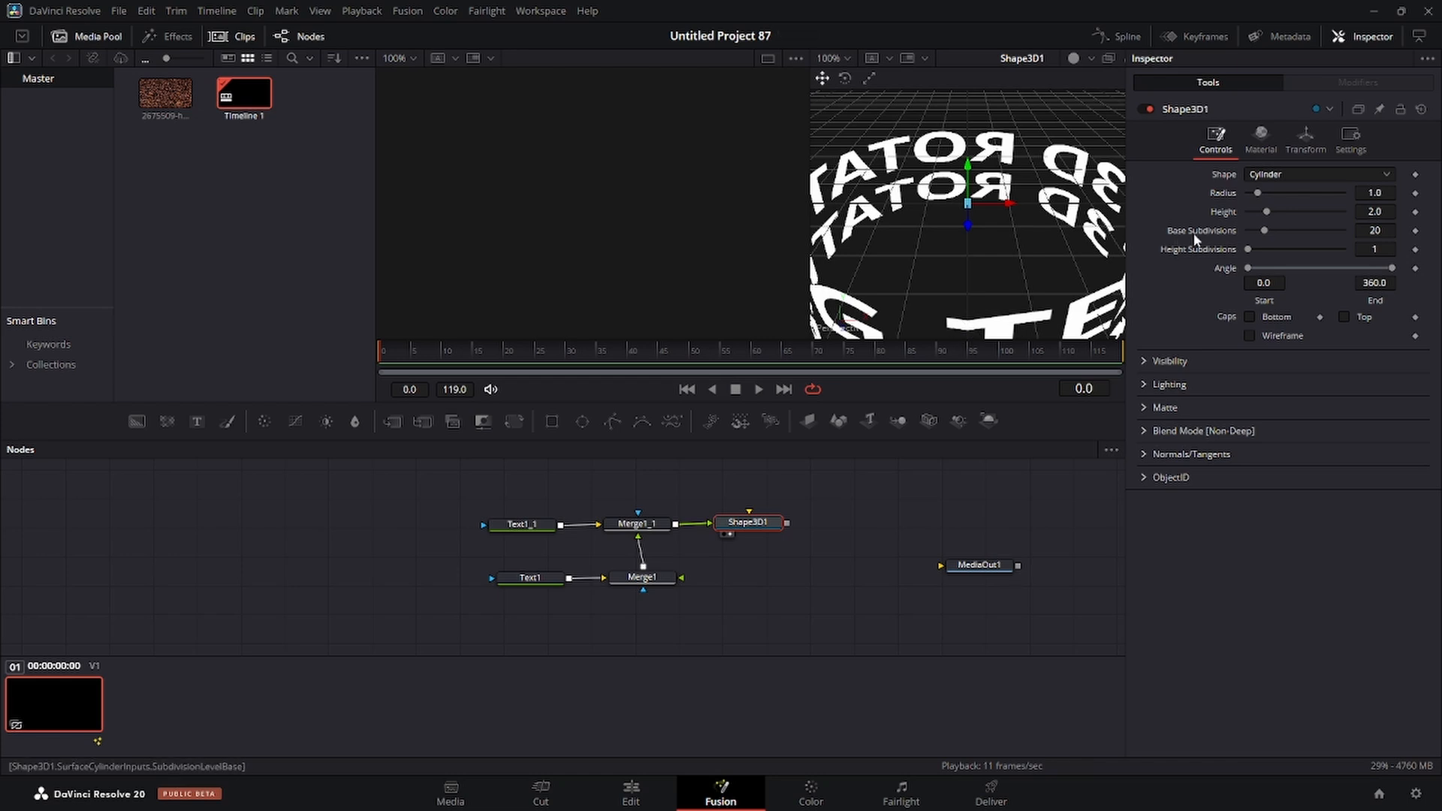
pyautogui.click(1376, 230)
pyautogui.write('60')
pyautogui.press('Tab')
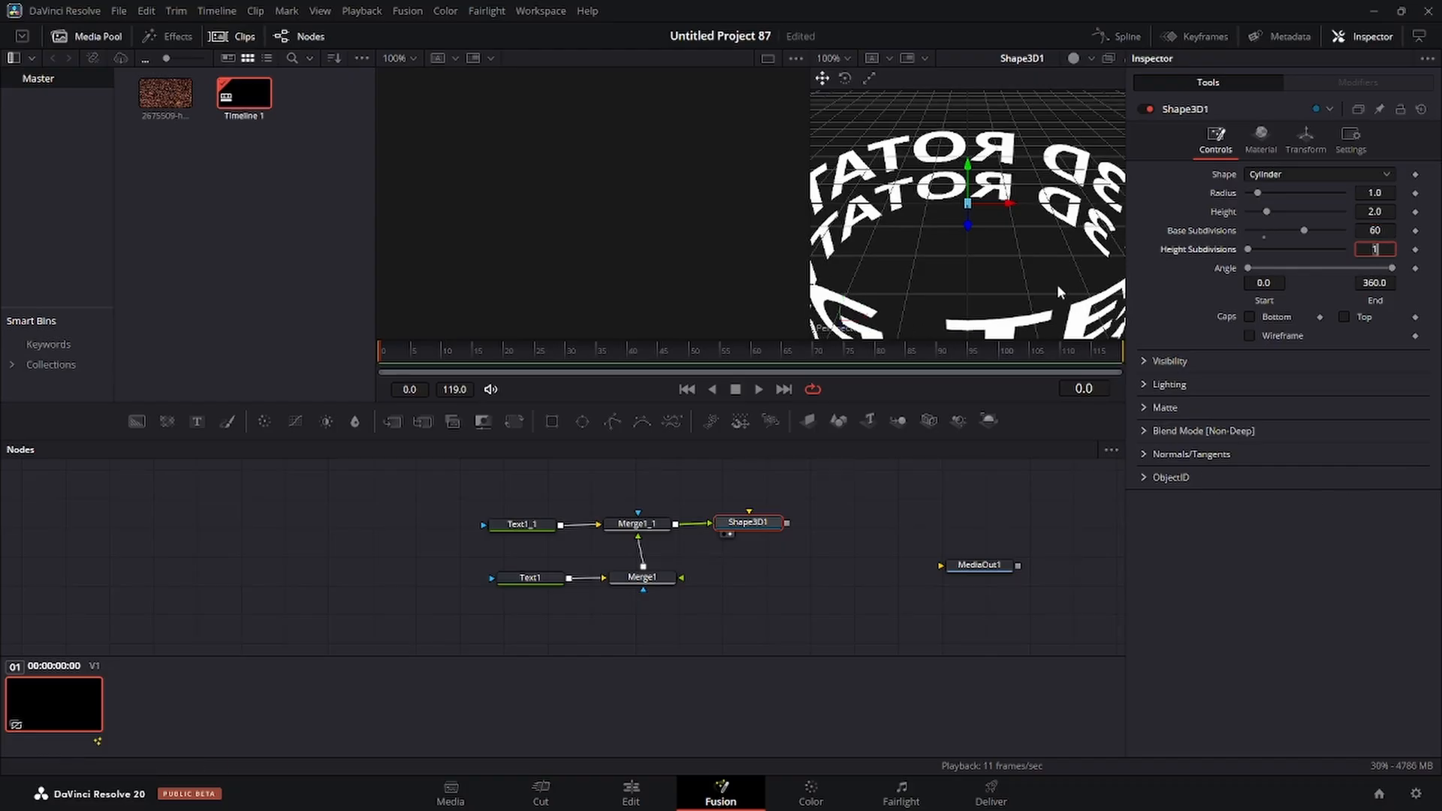
# Step: Add a Renderer3D node after Shape3D1, connect it to MediaOut1, and show MediaOut1 in the viewer
pyautogui.moveTo(958, 568); pyautogui.dragTo(969, 525)
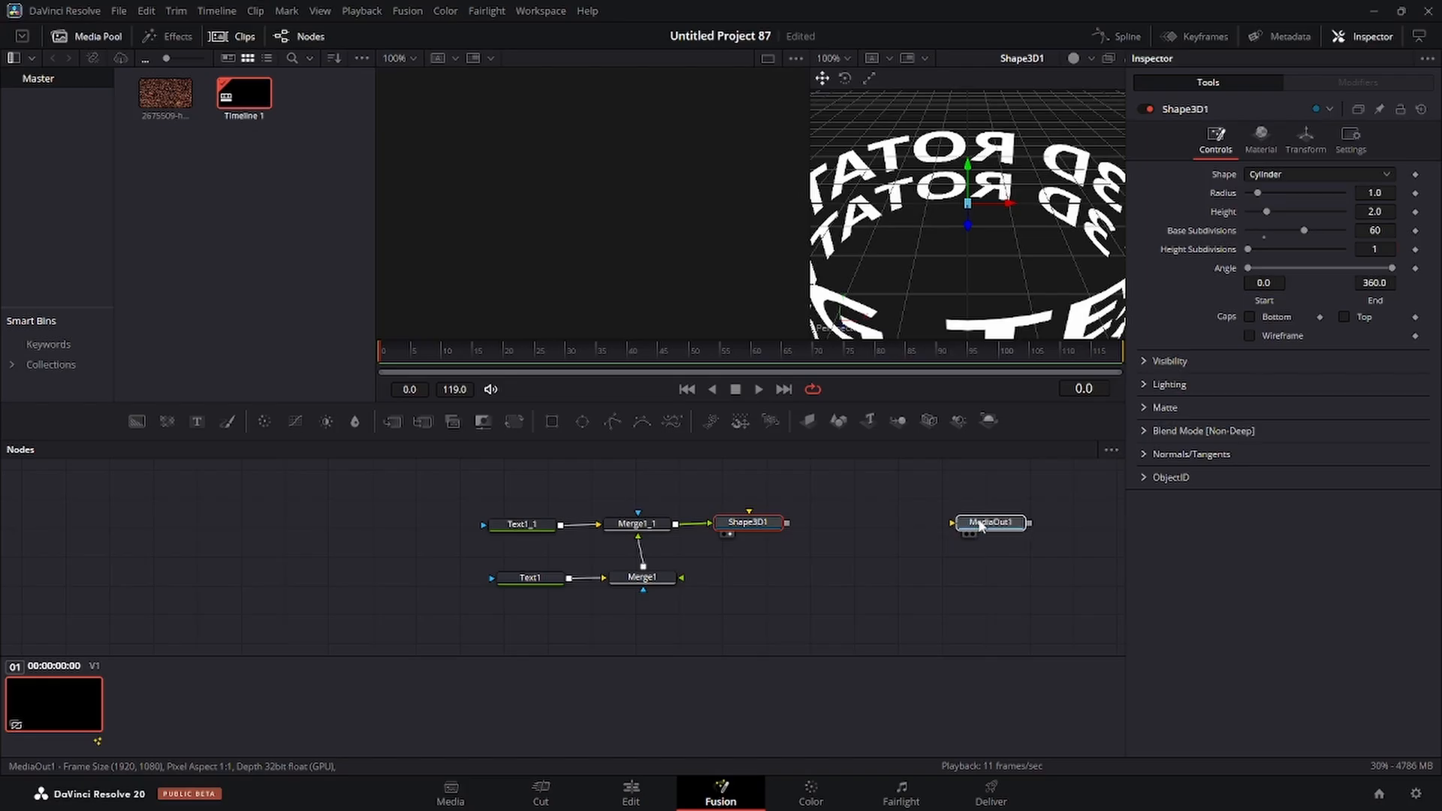
pyautogui.click(747, 525)
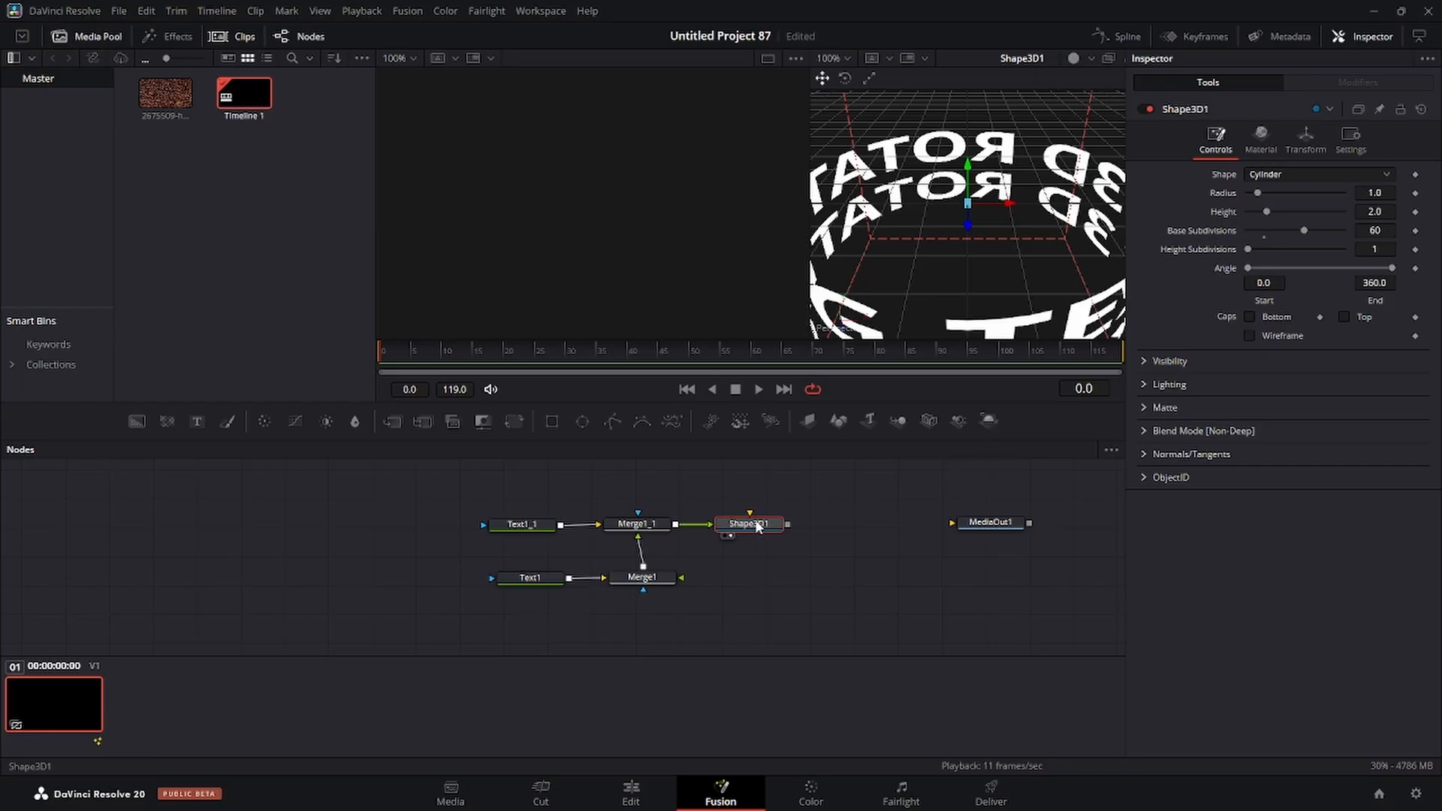
pyautogui.click(988, 420)
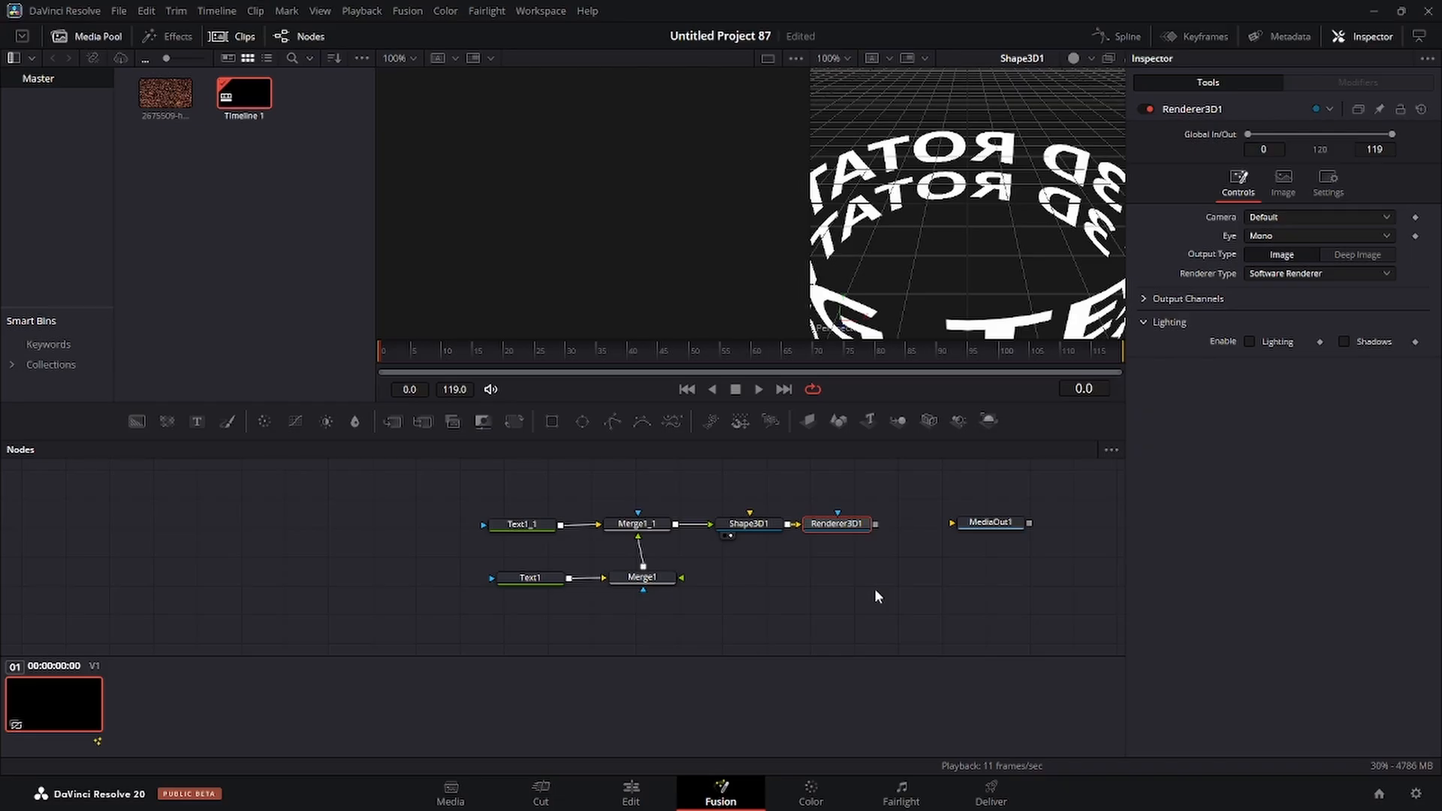
pyautogui.moveTo(876, 523); pyautogui.dragTo(952, 522)
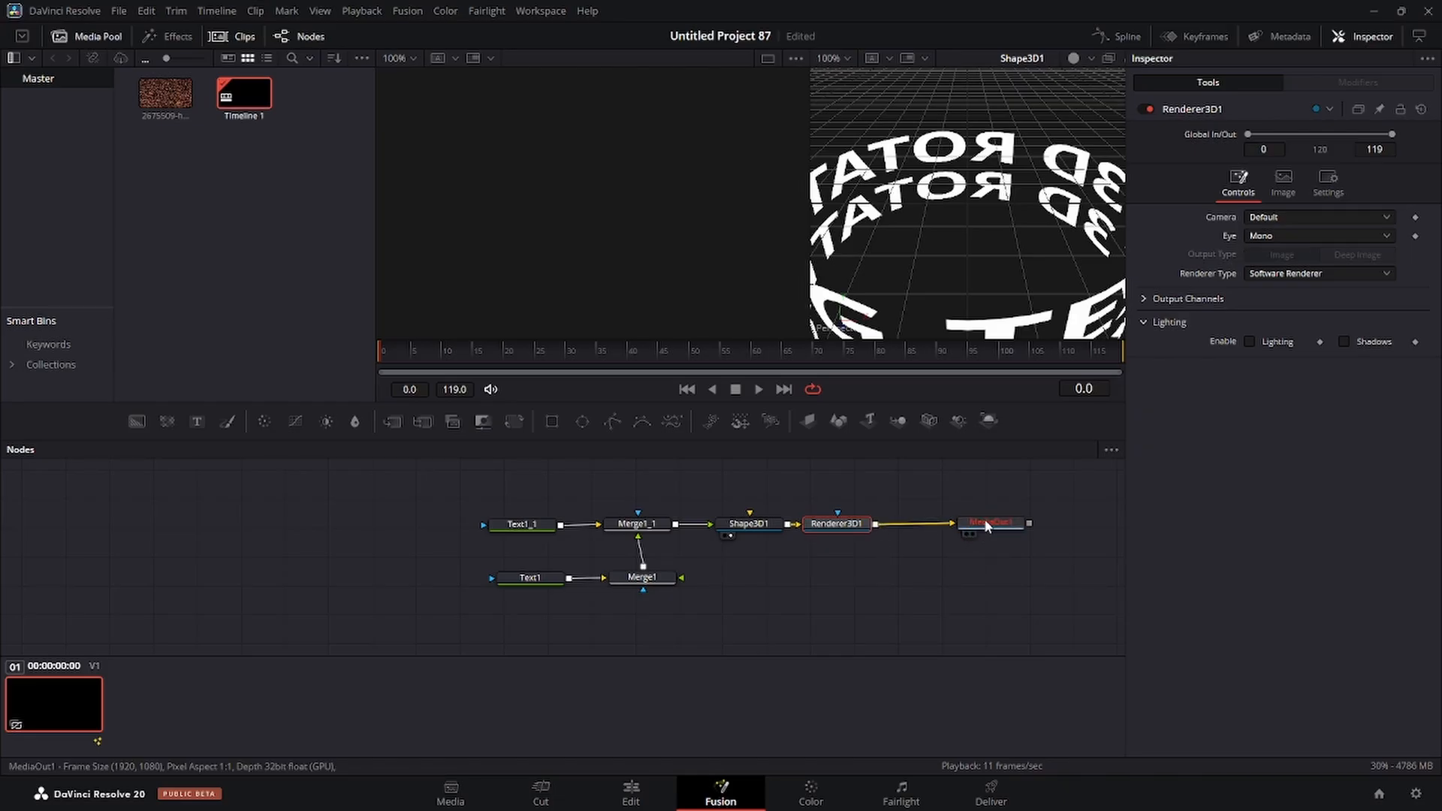
pyautogui.moveTo(985, 521); pyautogui.dragTo(977, 245)
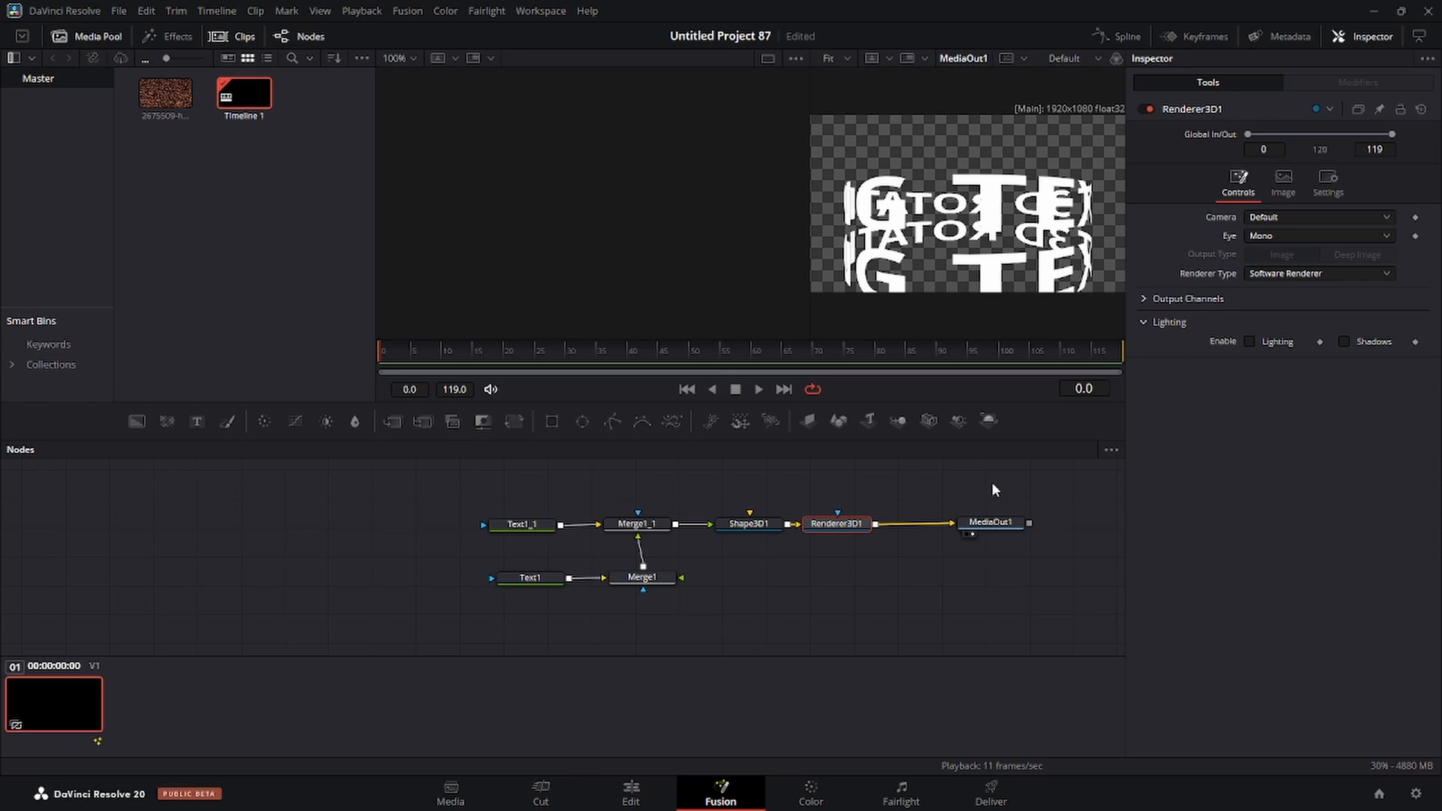
# Step: Enlarge the viewer area, use a single viewer for MediaOut1, and scale Shape3D1 down to about 0.591
pyautogui.click(751, 524)
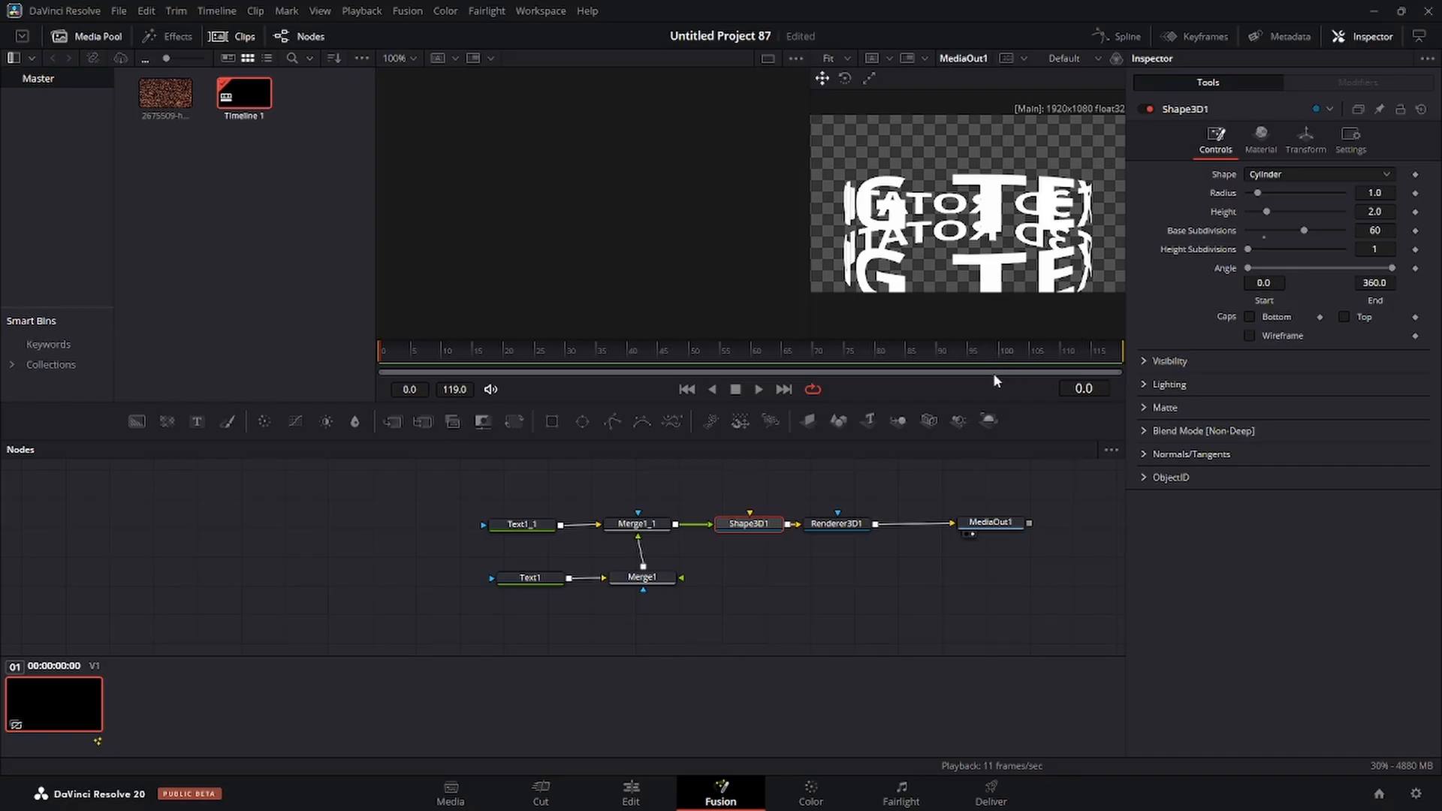
pyautogui.moveTo(954, 441); pyautogui.dragTo(950, 473)
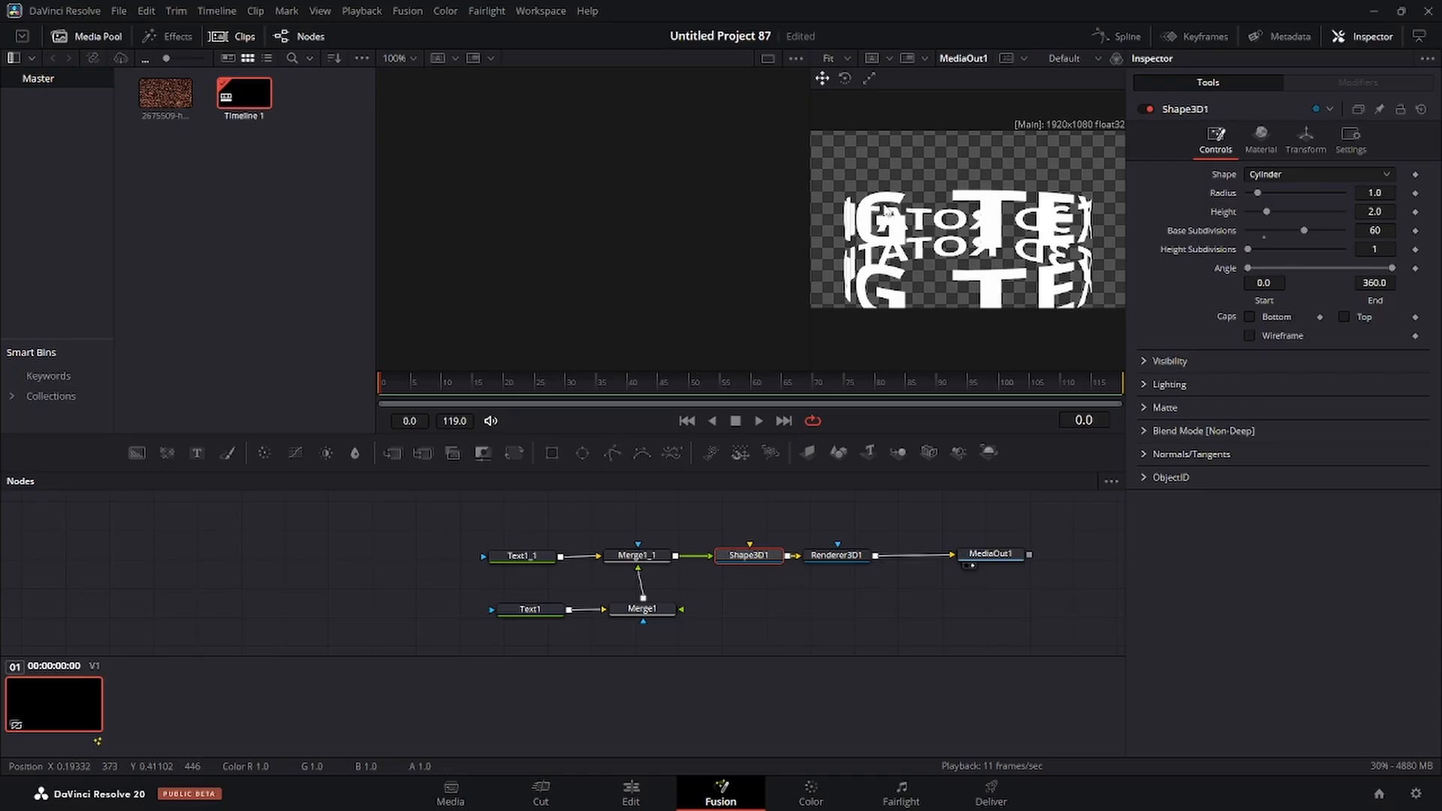
pyautogui.moveTo(811, 214); pyautogui.dragTo(689, 220)
pyautogui.click(1082, 58)
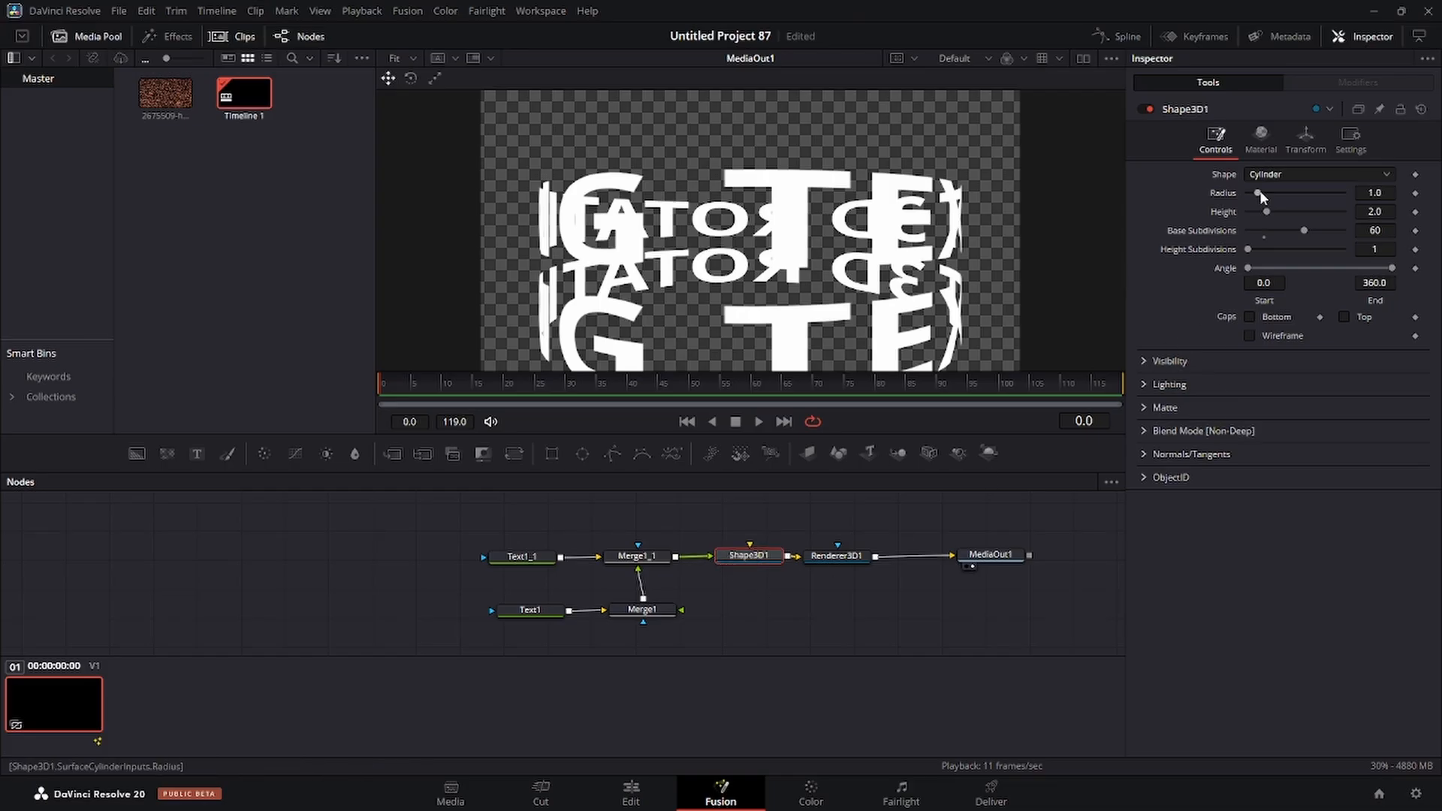
pyautogui.click(1297, 133)
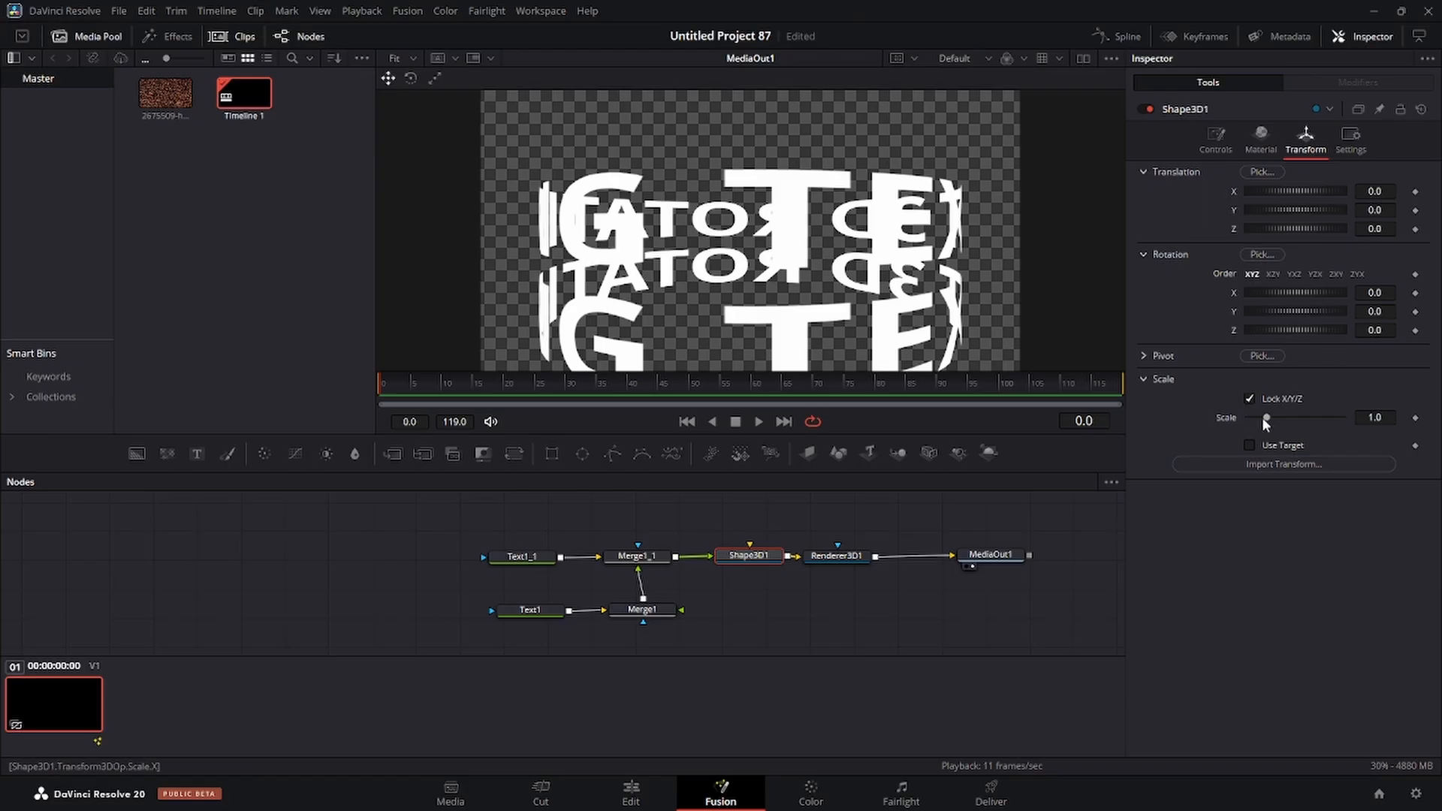
pyautogui.moveTo(1264, 417); pyautogui.dragTo(1258, 418)
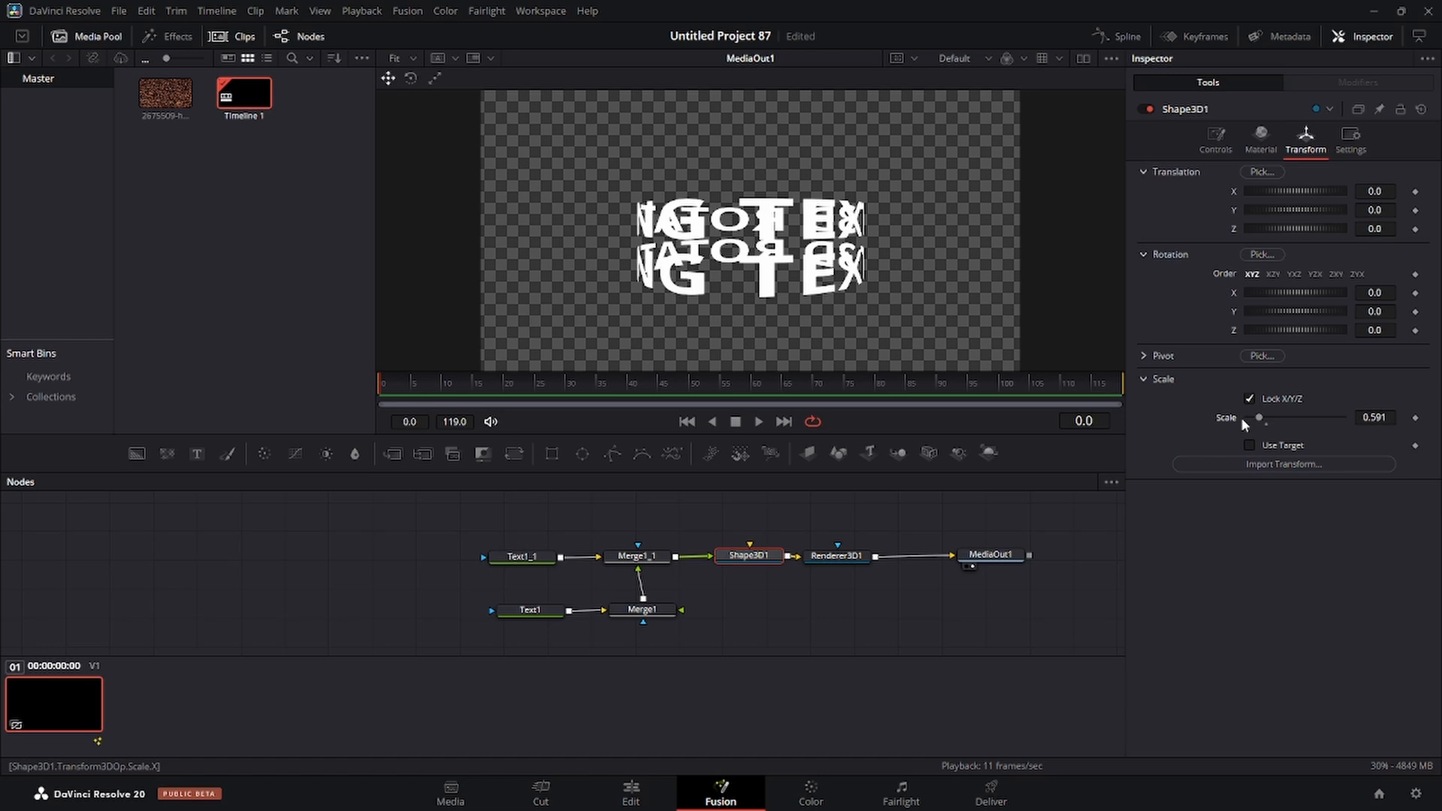
pyautogui.moveTo(1252, 311)
pyautogui.mouseDown()
pyautogui.moveTo(1309, 307)
pyautogui.moveTo(1270, 311)
pyautogui.mouseUp()
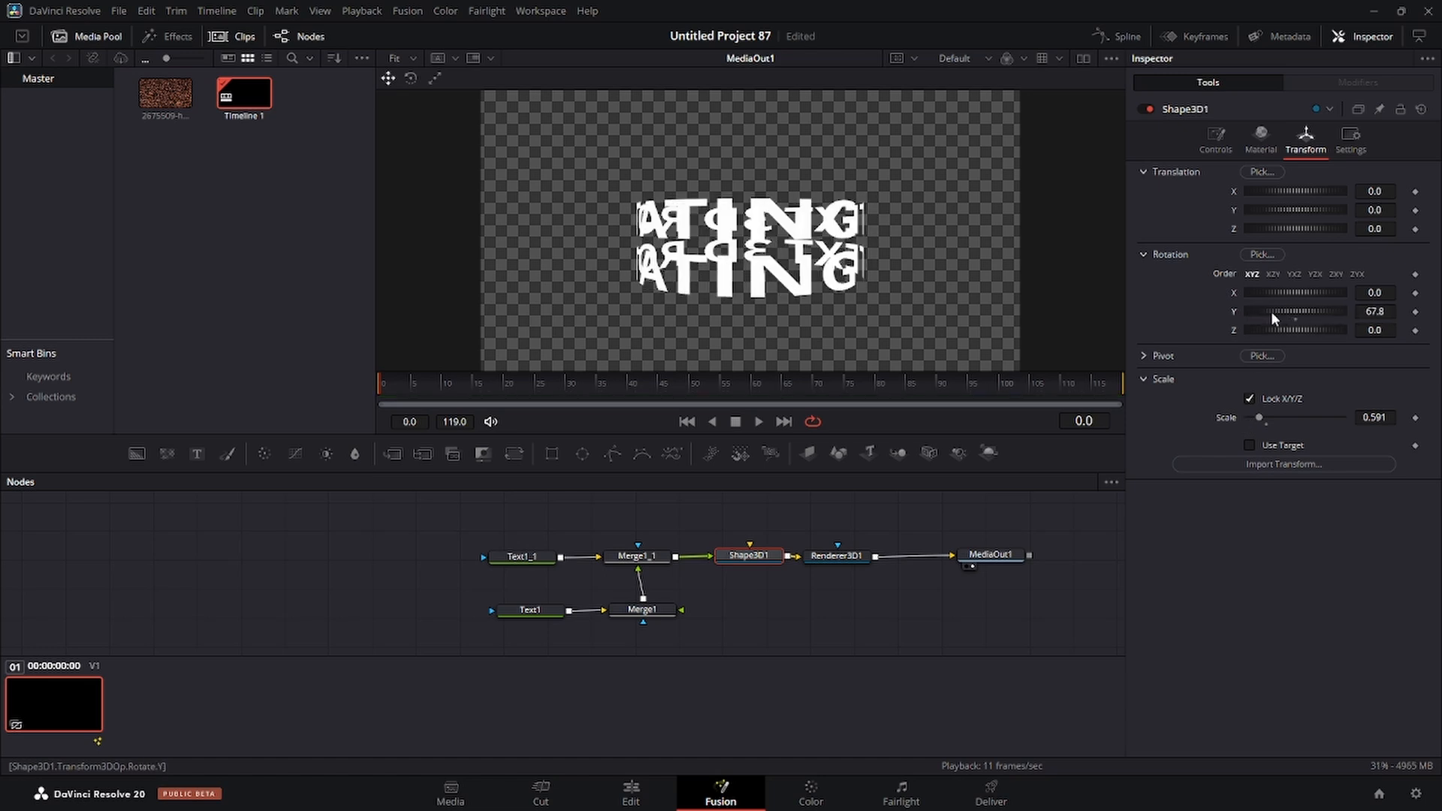
pyautogui.click(418, 385)
pyautogui.moveTo(419, 385); pyautogui.dragTo(334, 396)
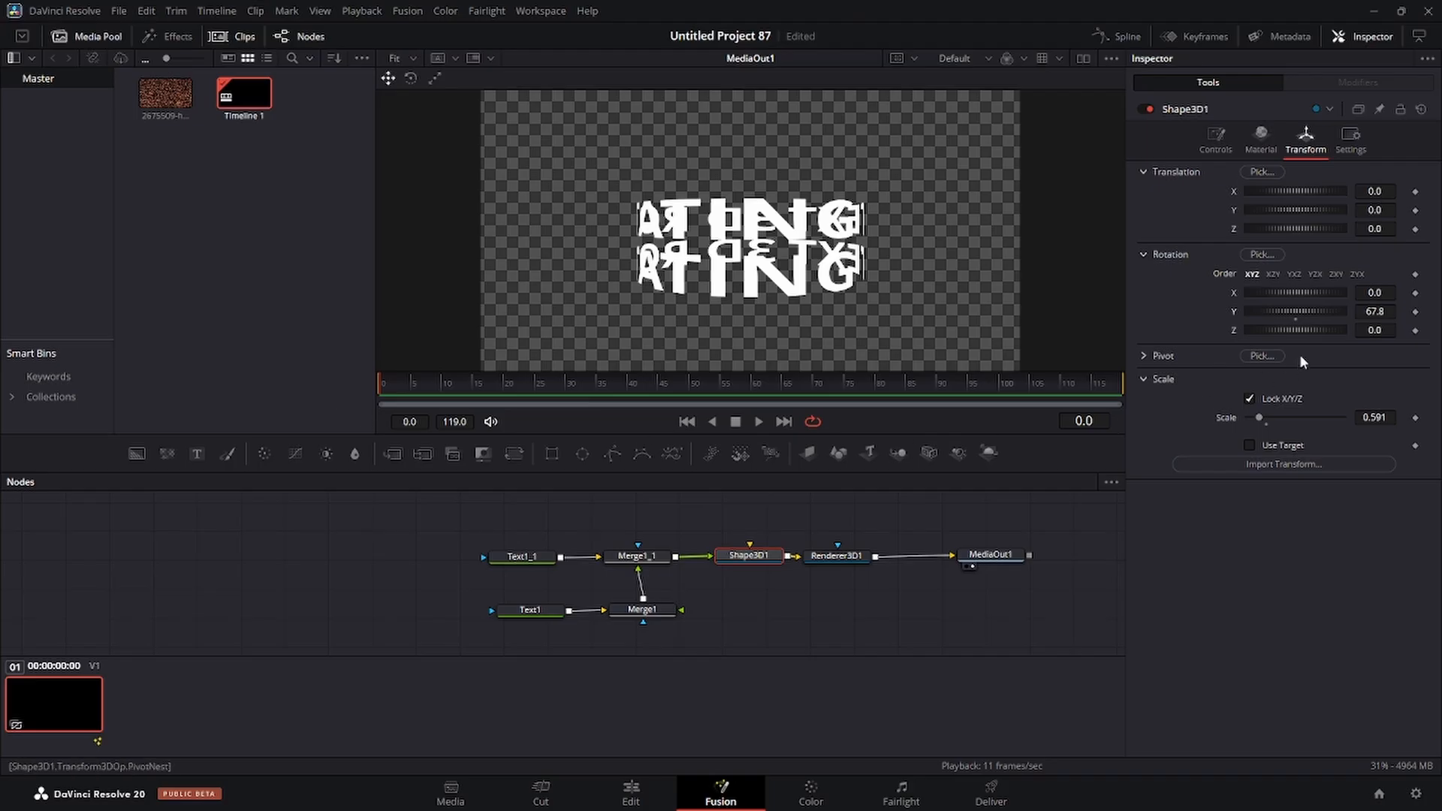
pyautogui.doubleClick(1232, 311)
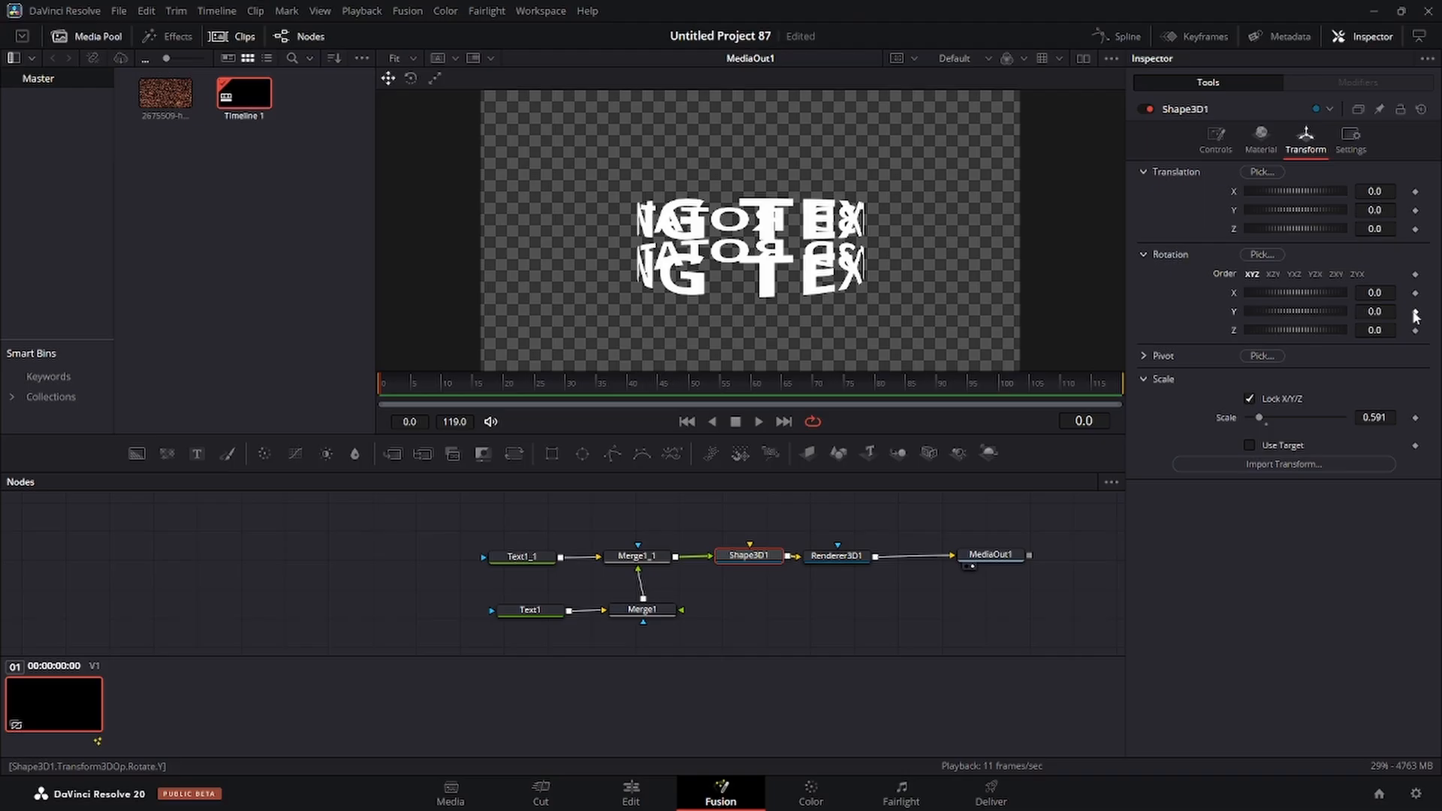
# Step: Keyframe Shape3D1's Y rotation at 0 on the first frame and 360 on frame 119
pyautogui.click(1415, 311)
pyautogui.click(1106, 379)
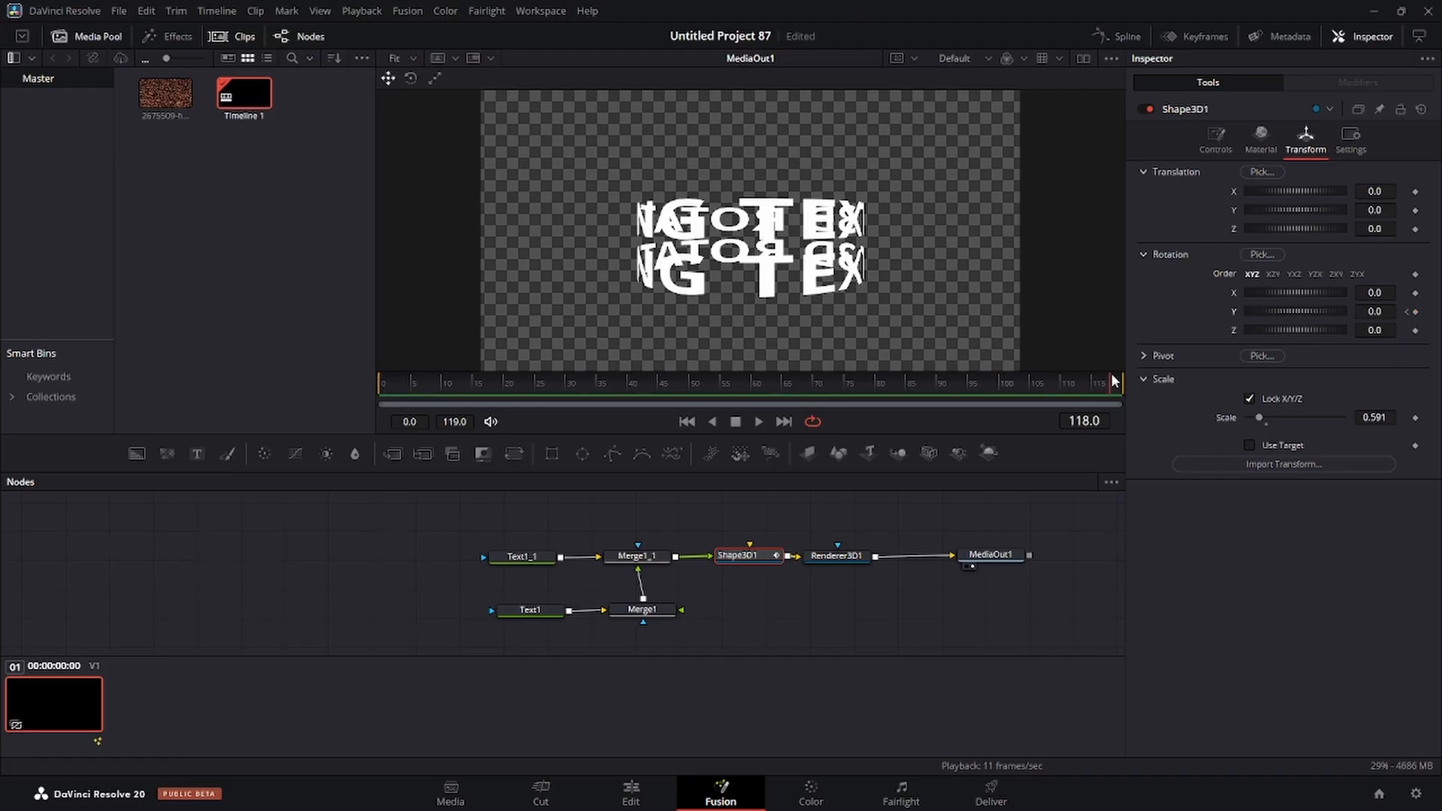
pyautogui.doubleClick(1381, 311)
pyautogui.write('360')
pyautogui.press('Tab')
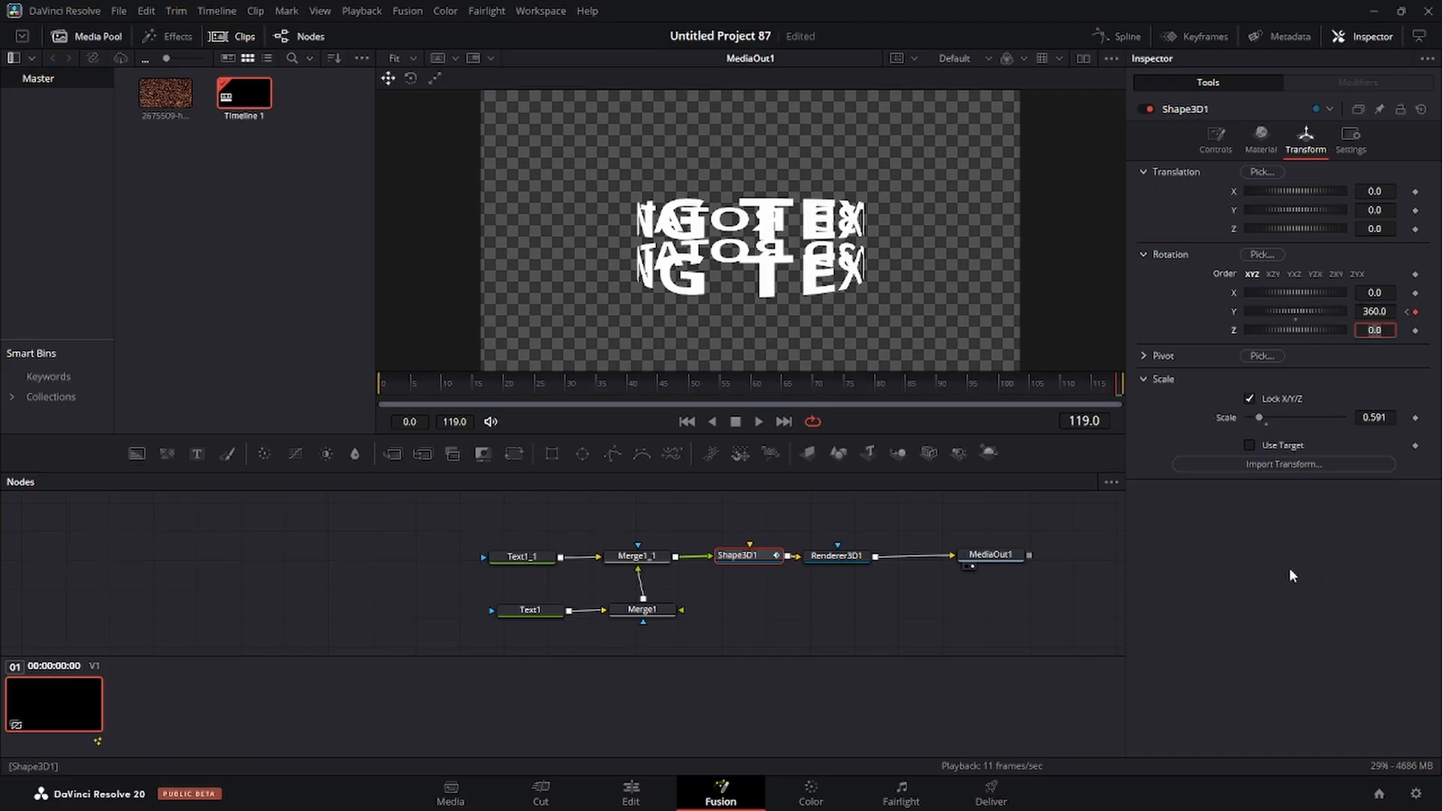
# Step: Change the Text1_1 text color to bright green
pyautogui.click(538, 555)
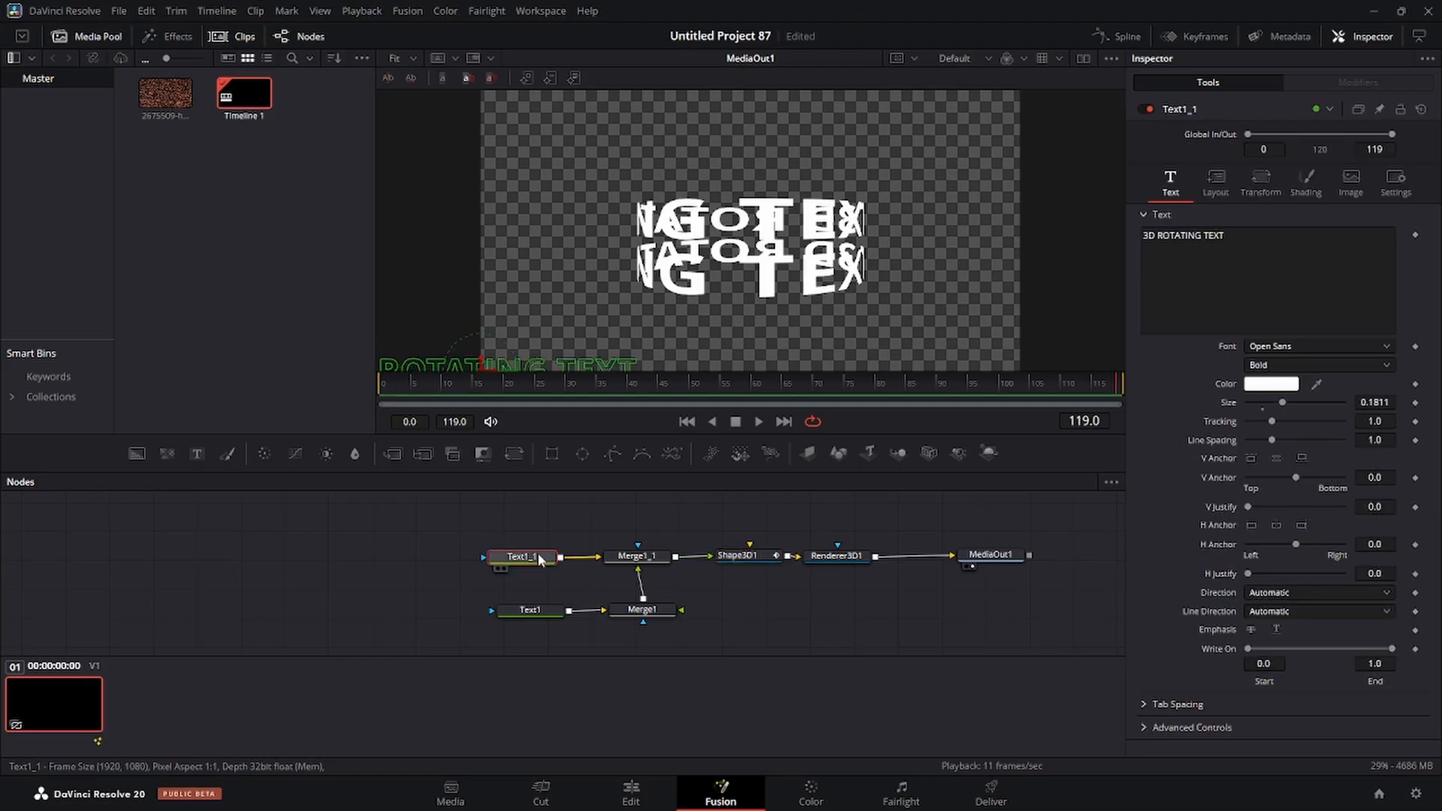
pyautogui.click(1288, 383)
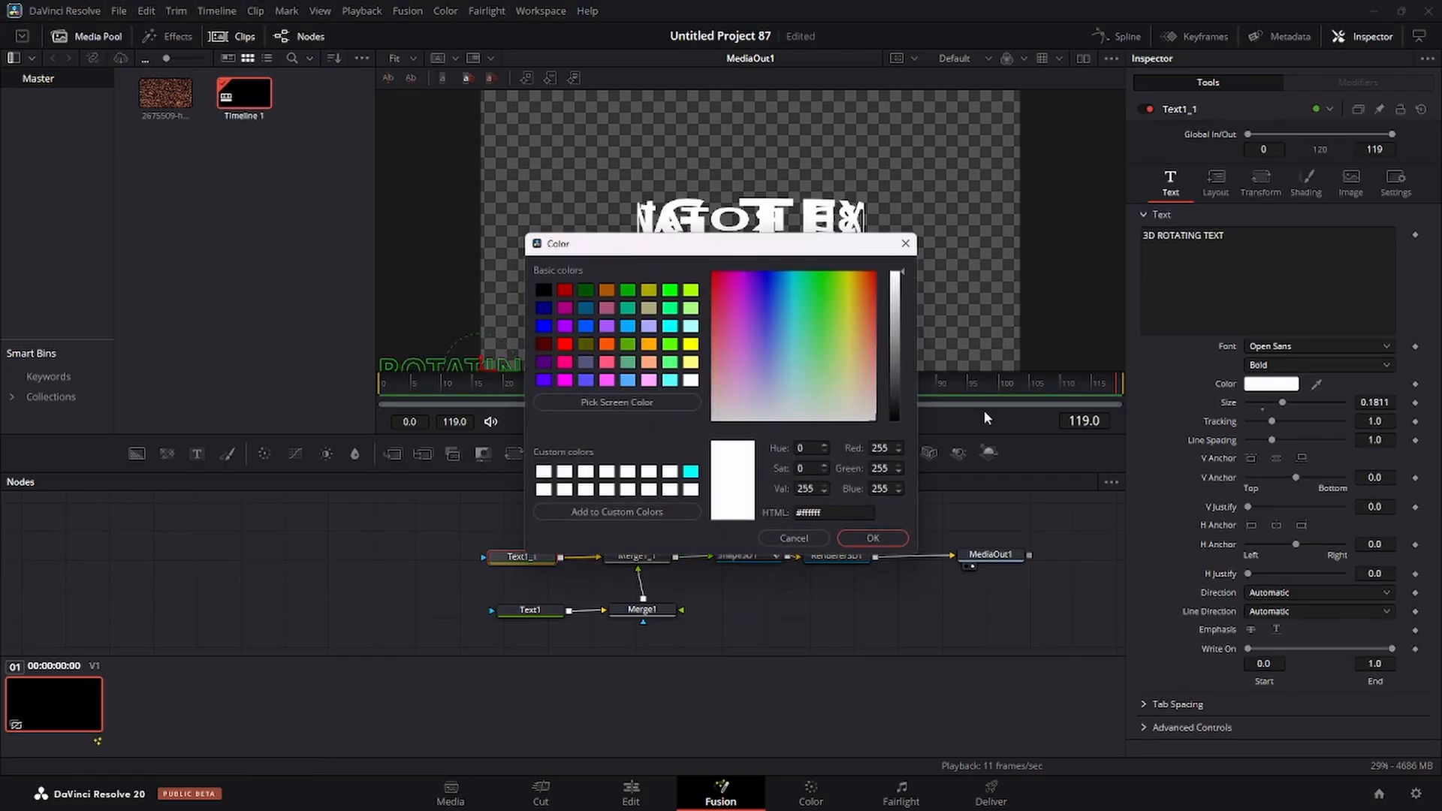
pyautogui.click(670, 290)
pyautogui.click(871, 538)
# Step: Change the Text1 text color to dark red, #550000
pyautogui.click(530, 610)
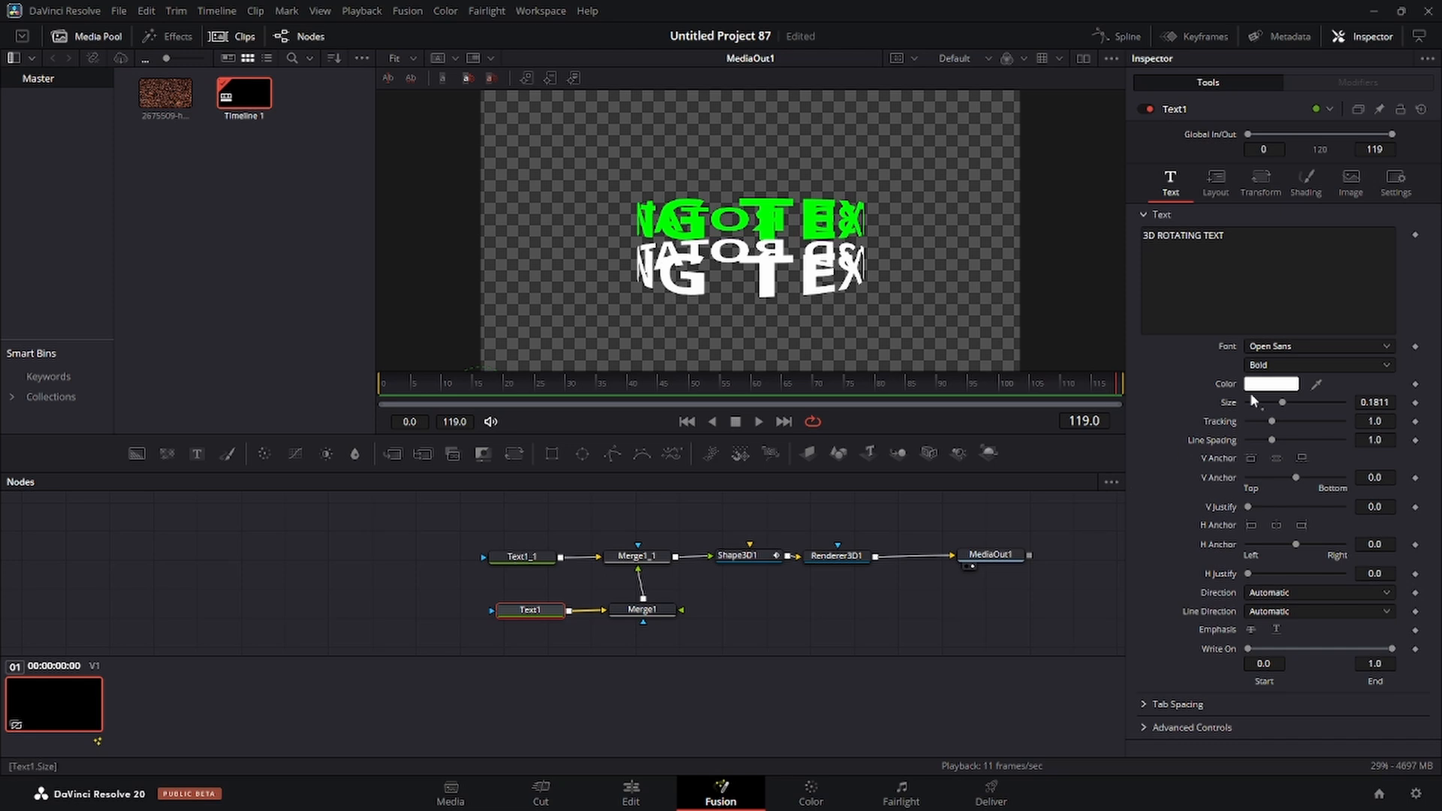
pyautogui.click(1274, 384)
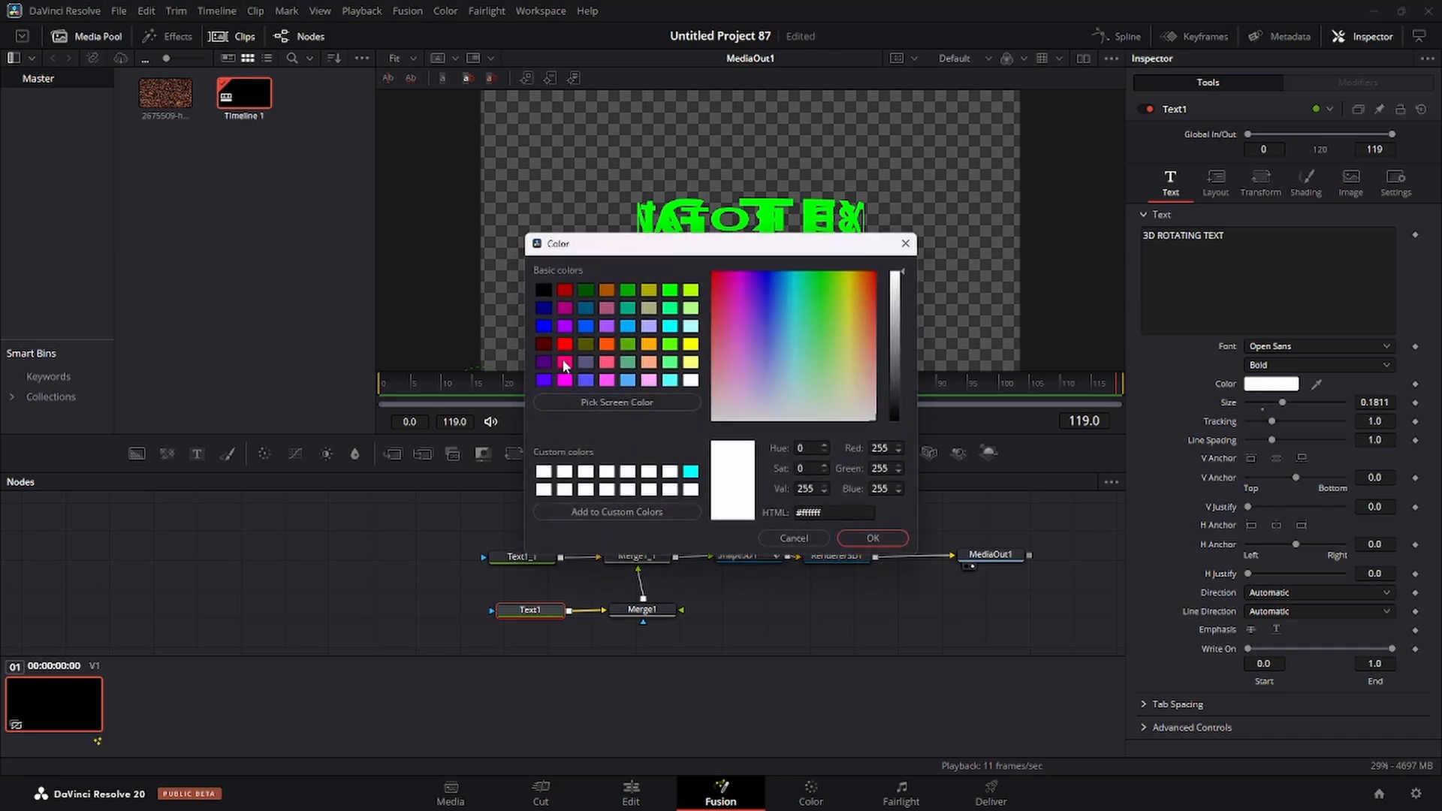
pyautogui.click(544, 344)
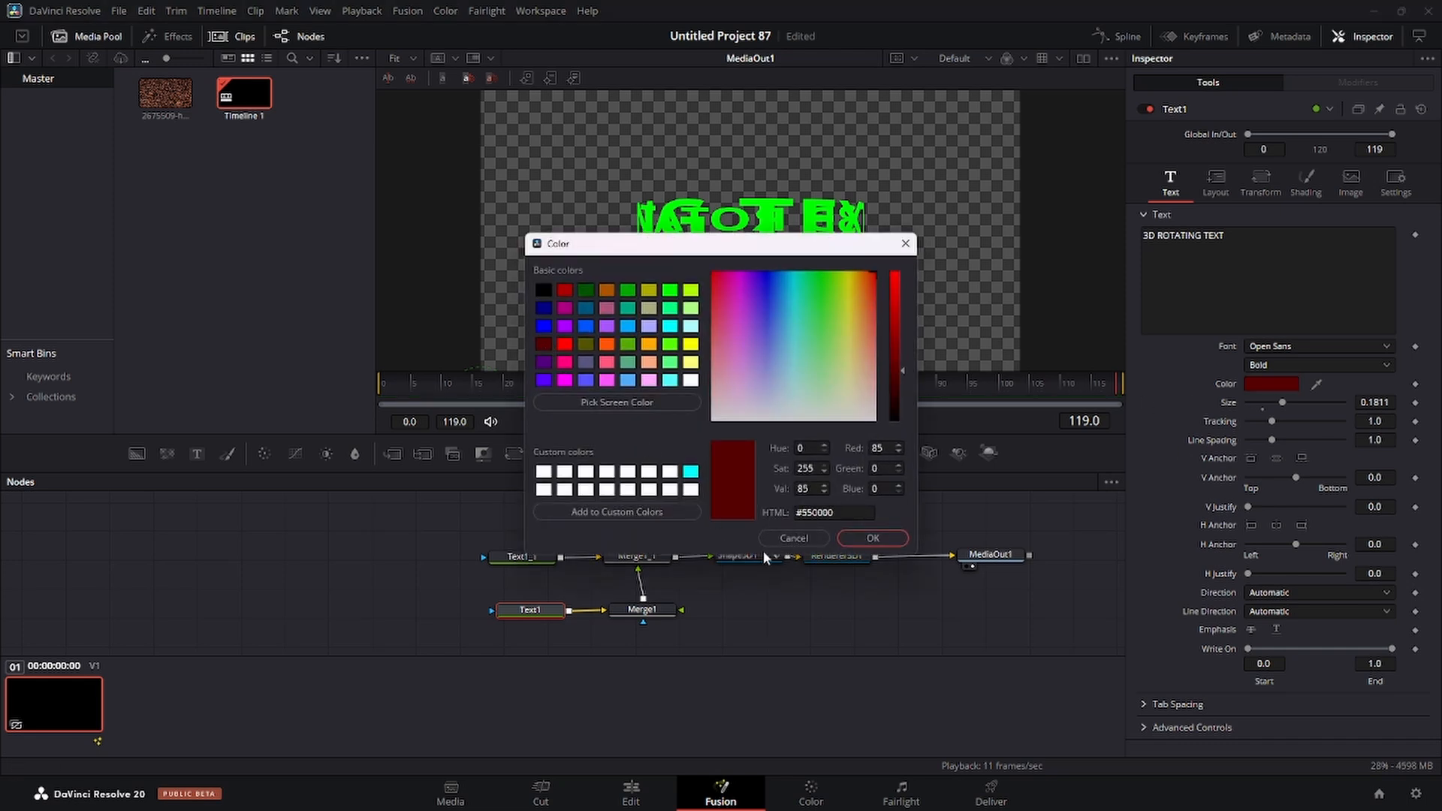
pyautogui.click(871, 534)
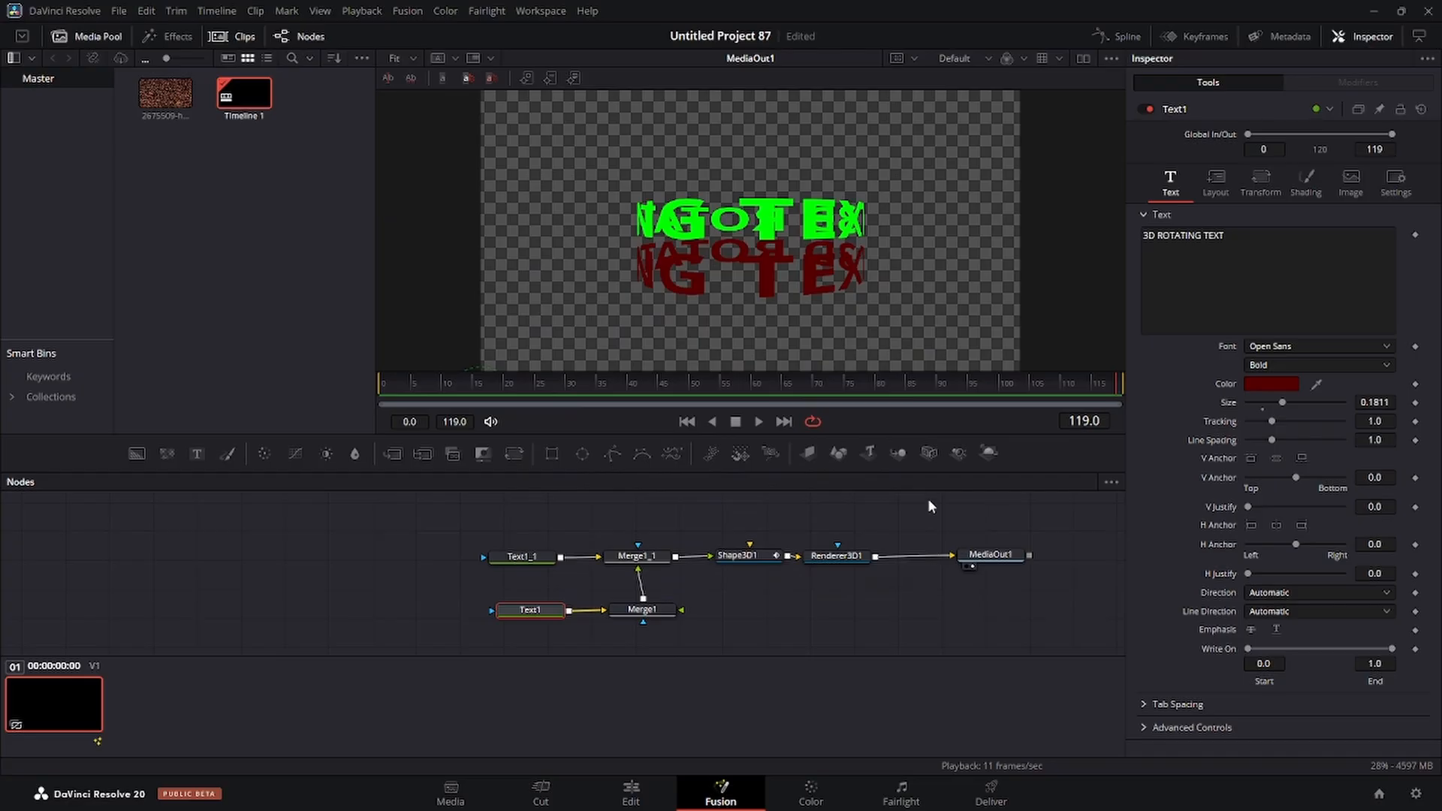
# Step: Play the timeline from its start on the Edit page to review the rotating text
pyautogui.click(630, 793)
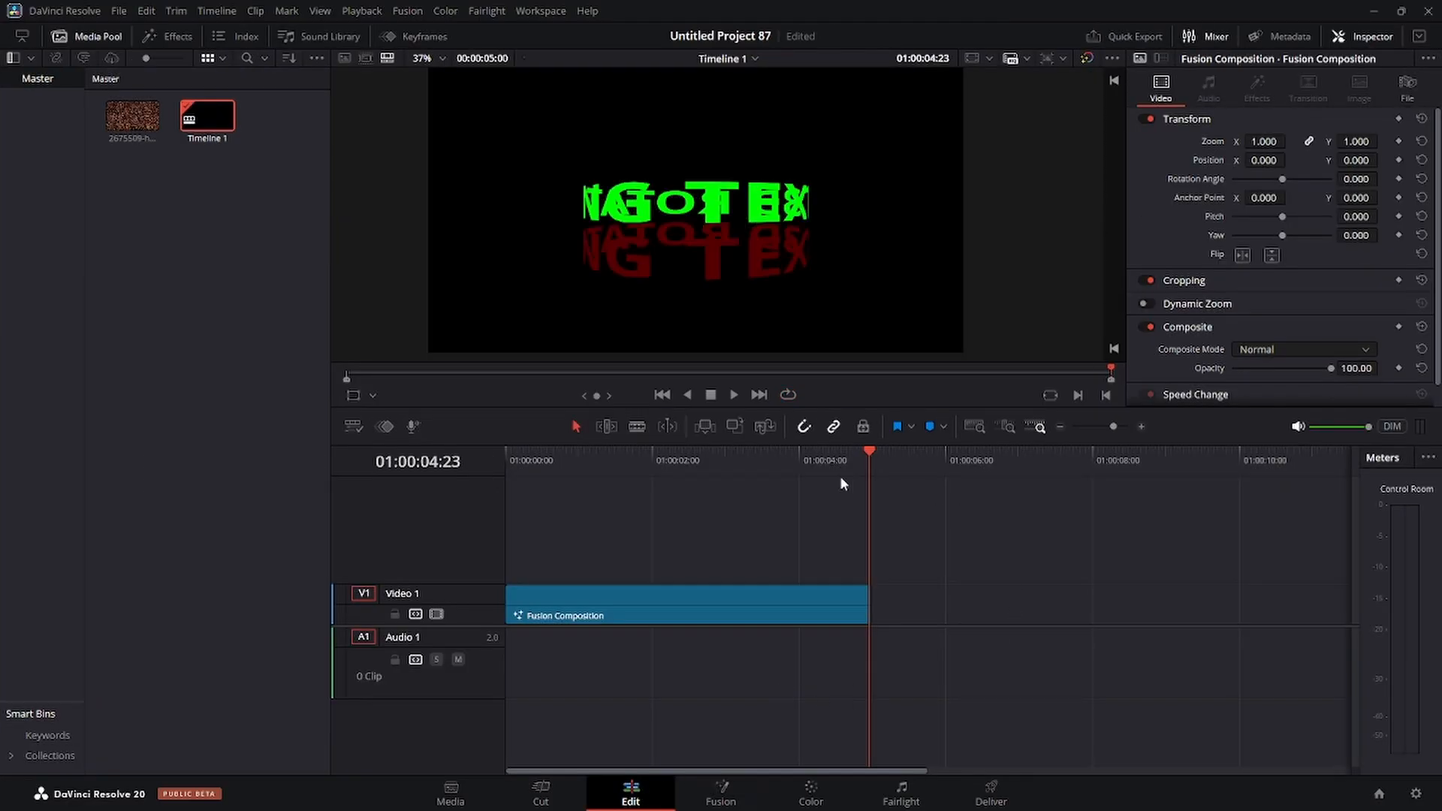
pyautogui.click(663, 395)
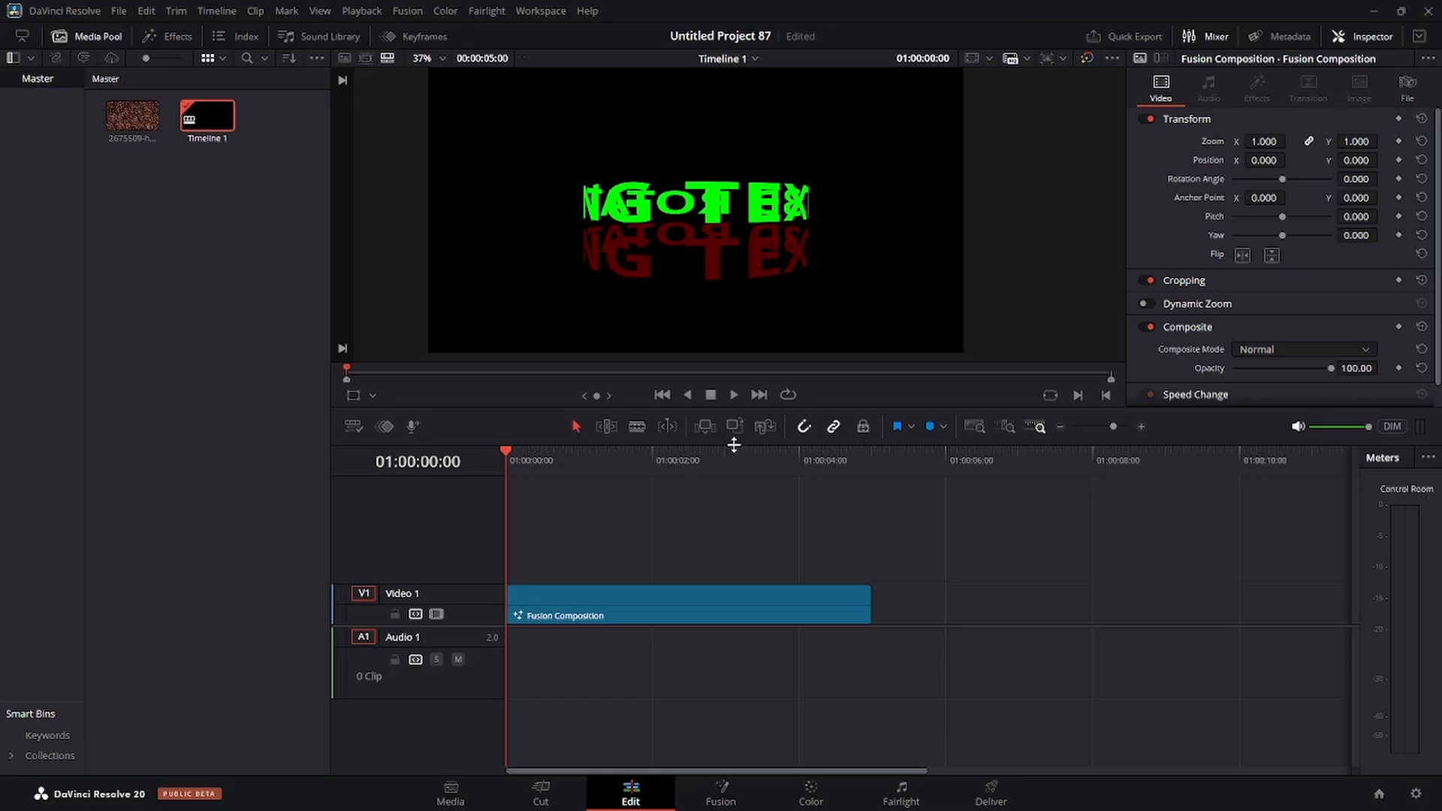
pyautogui.click(734, 396)
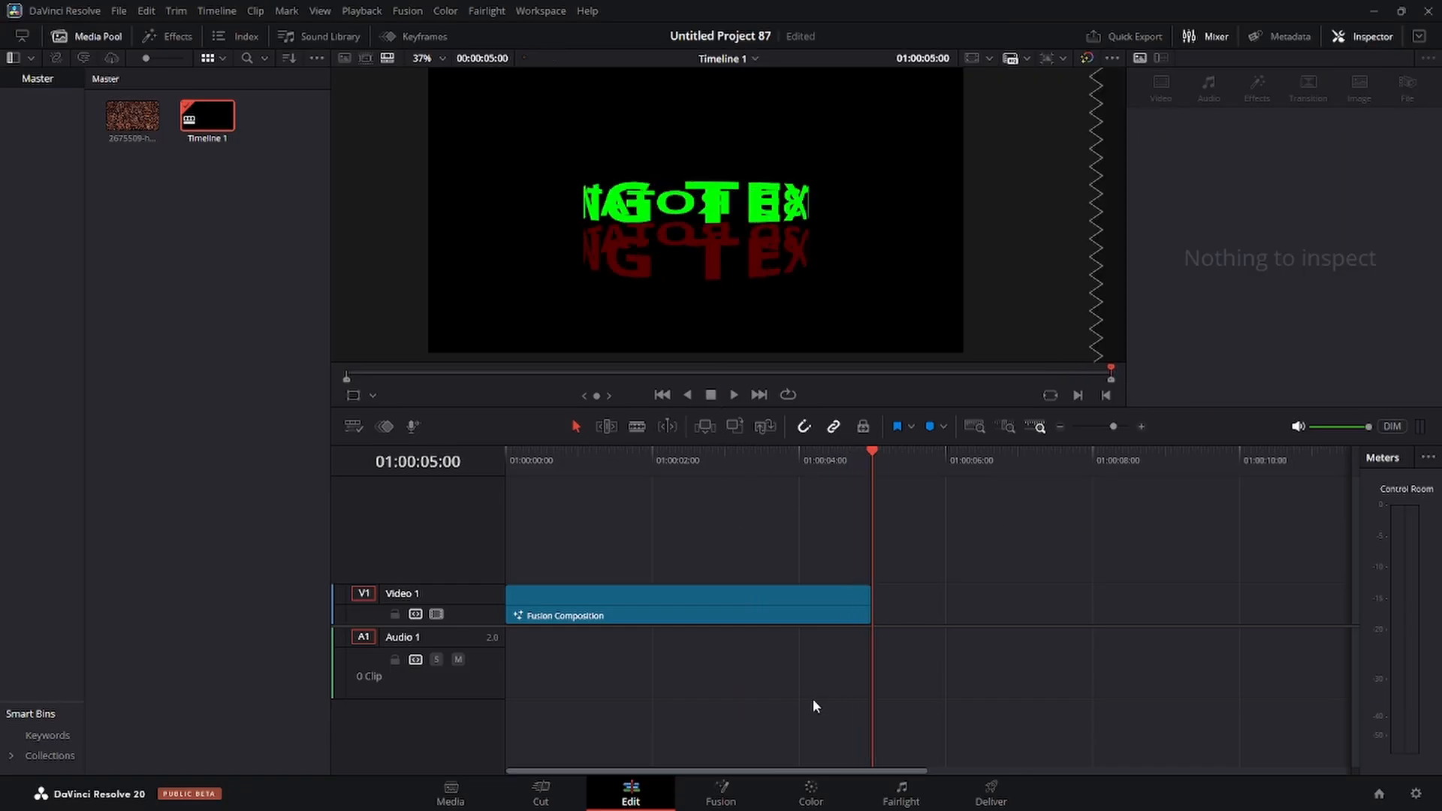
# Step: Return to the Fusion page and save the project
pyautogui.click(735, 785)
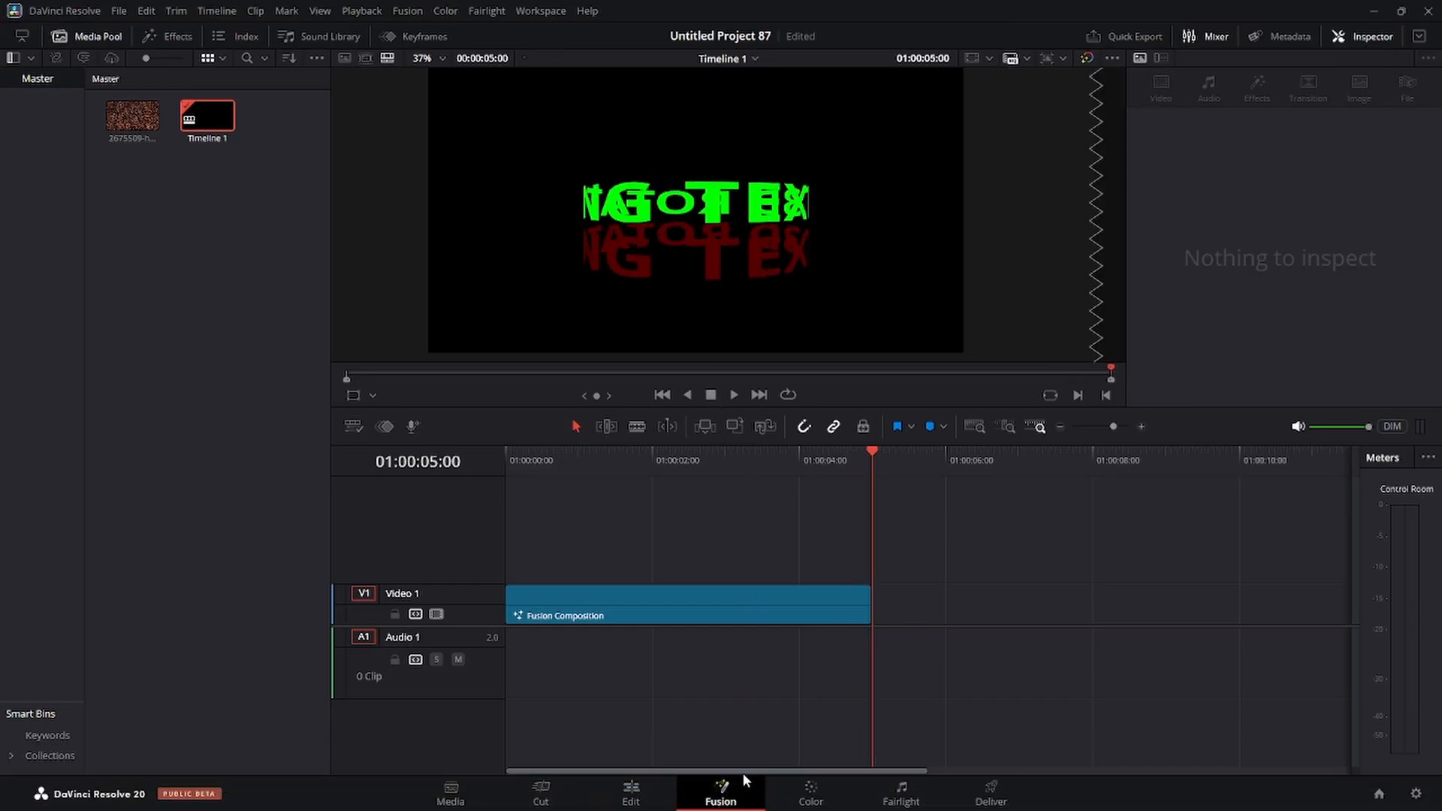
pyautogui.moveTo(509, 537); pyautogui.dragTo(660, 566)
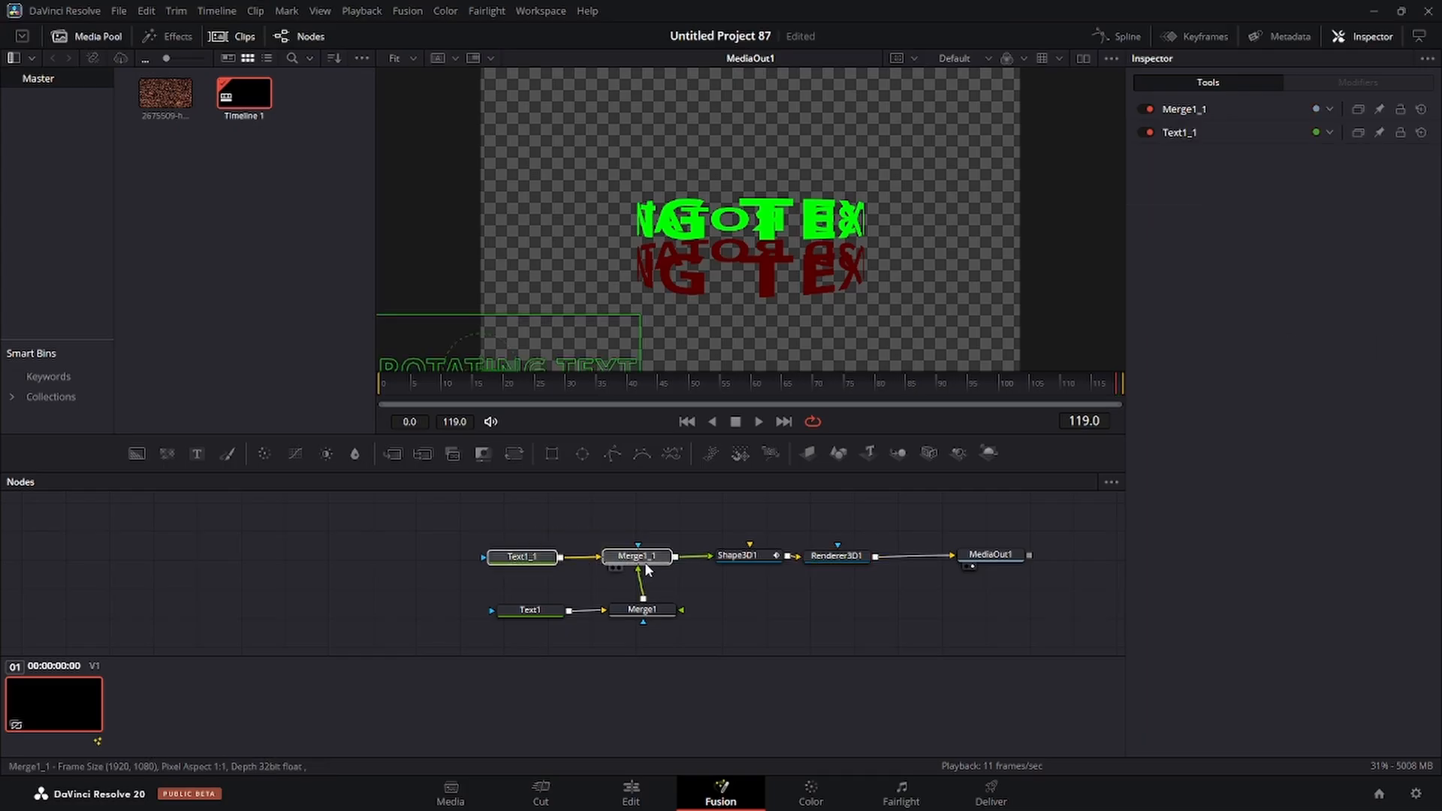
pyautogui.click(616, 514)
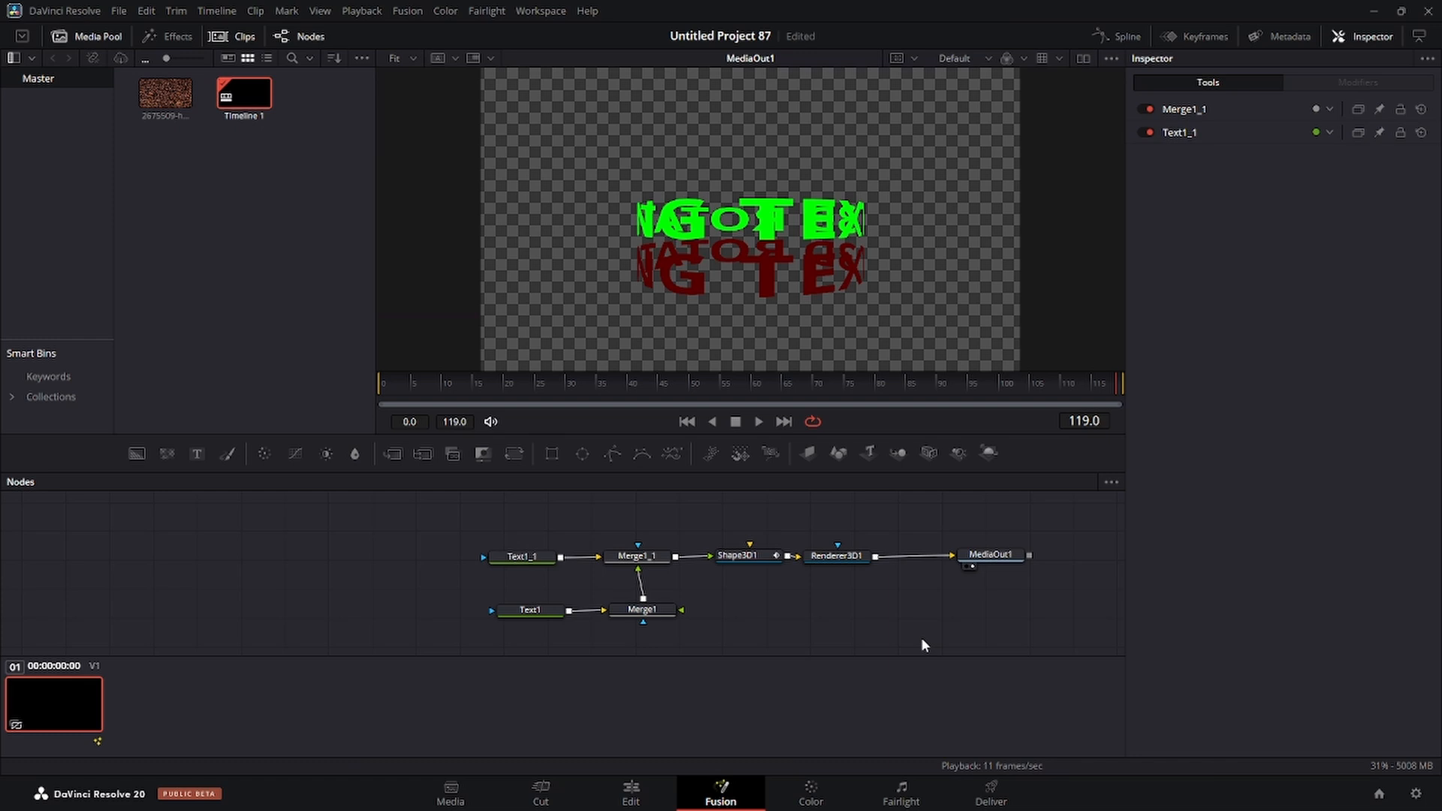
pyautogui.hotkey('ctrl', 's')
# Step: Delete all nodes of the composition, remove the Fusion Composition clip from the timeline, and save the project
pyautogui.moveTo(1064, 615); pyautogui.dragTo(412, 512)
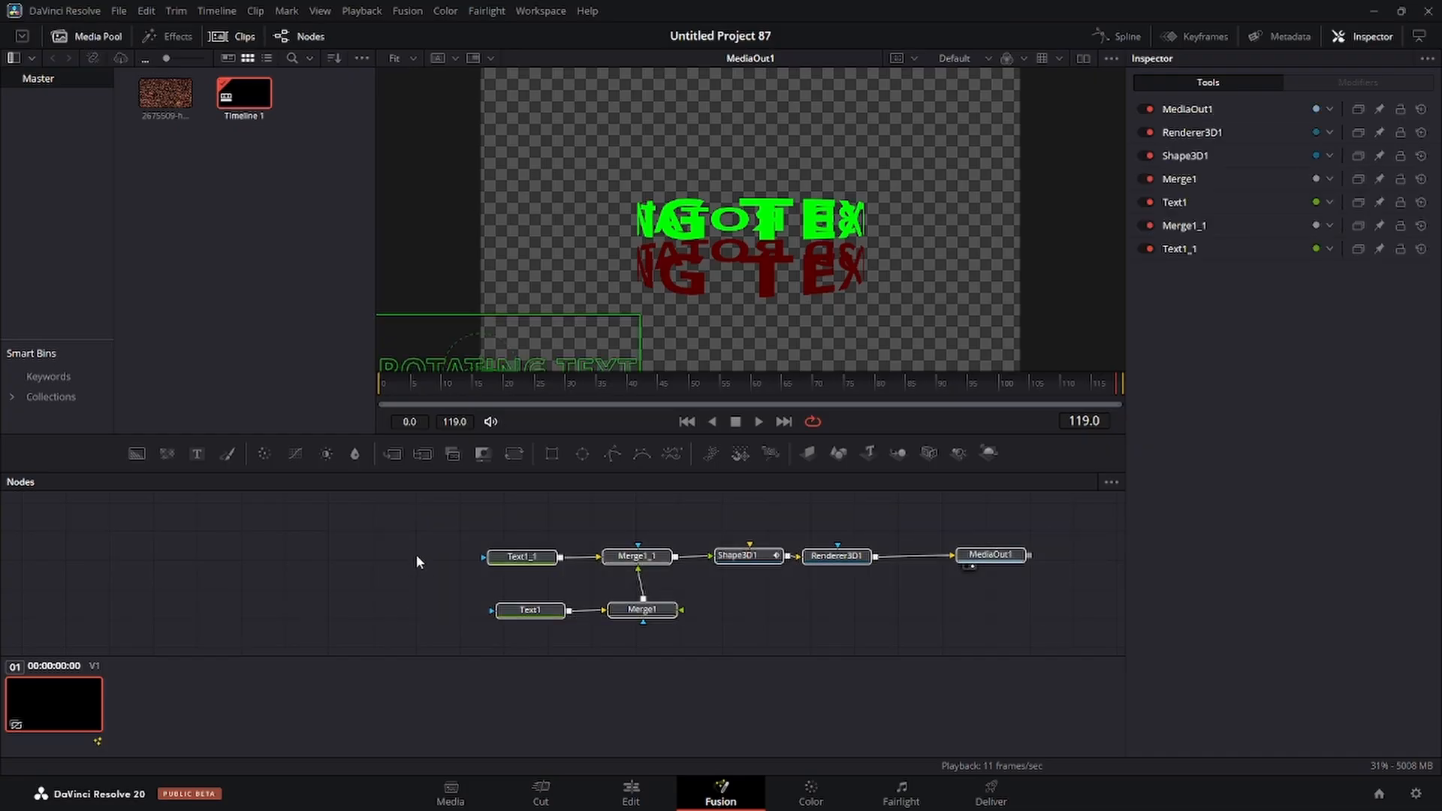
pyautogui.press('Delete')
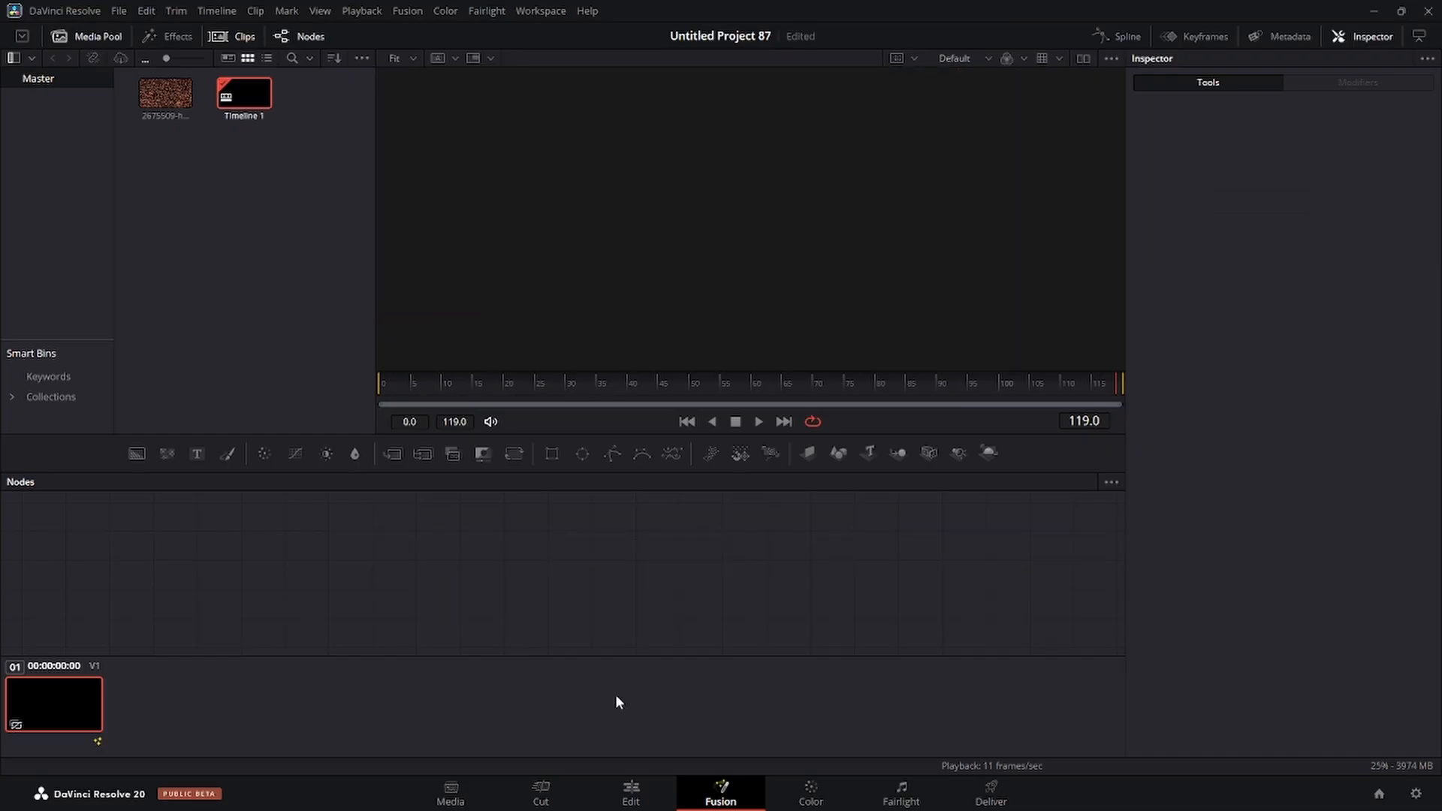
pyautogui.click(630, 793)
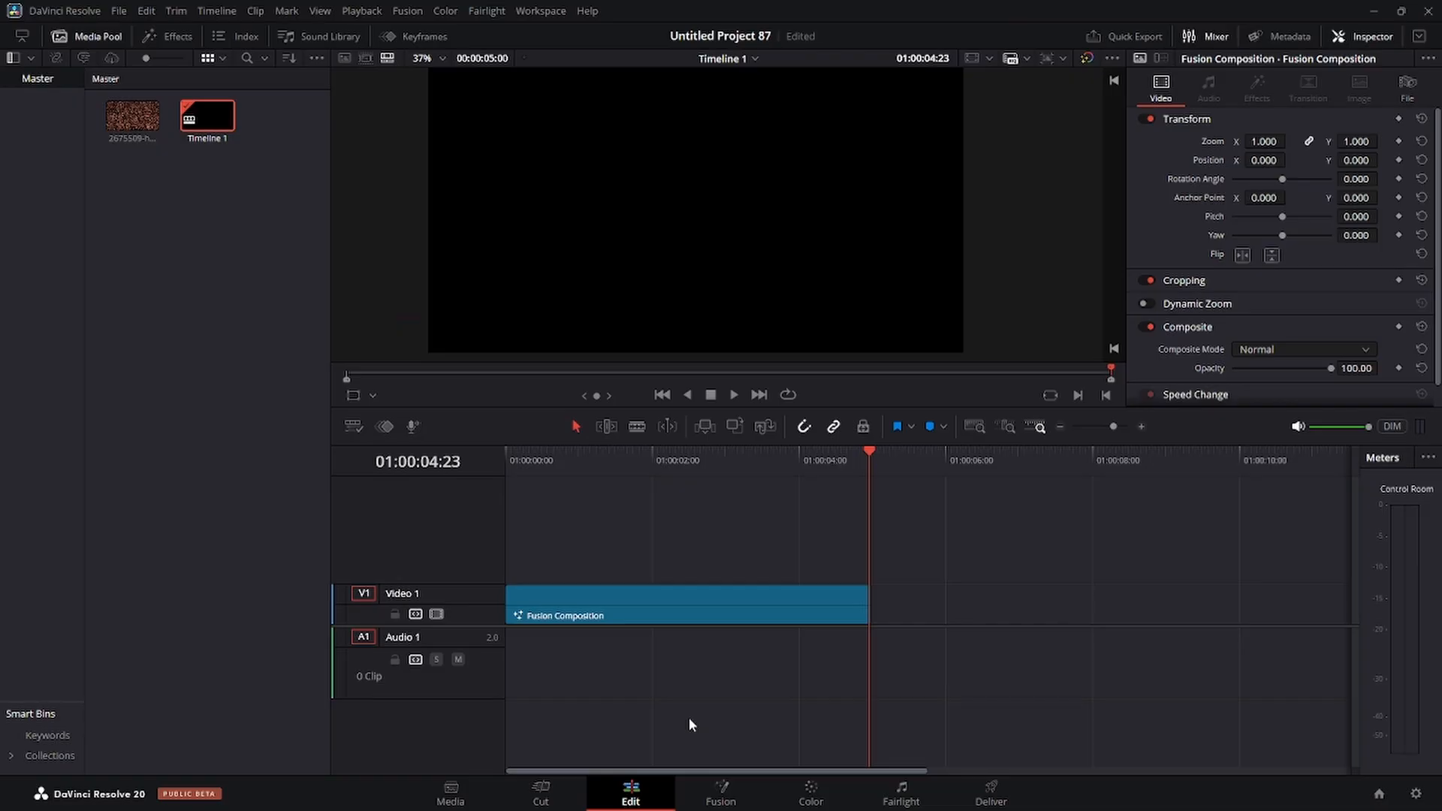
pyautogui.click(700, 593)
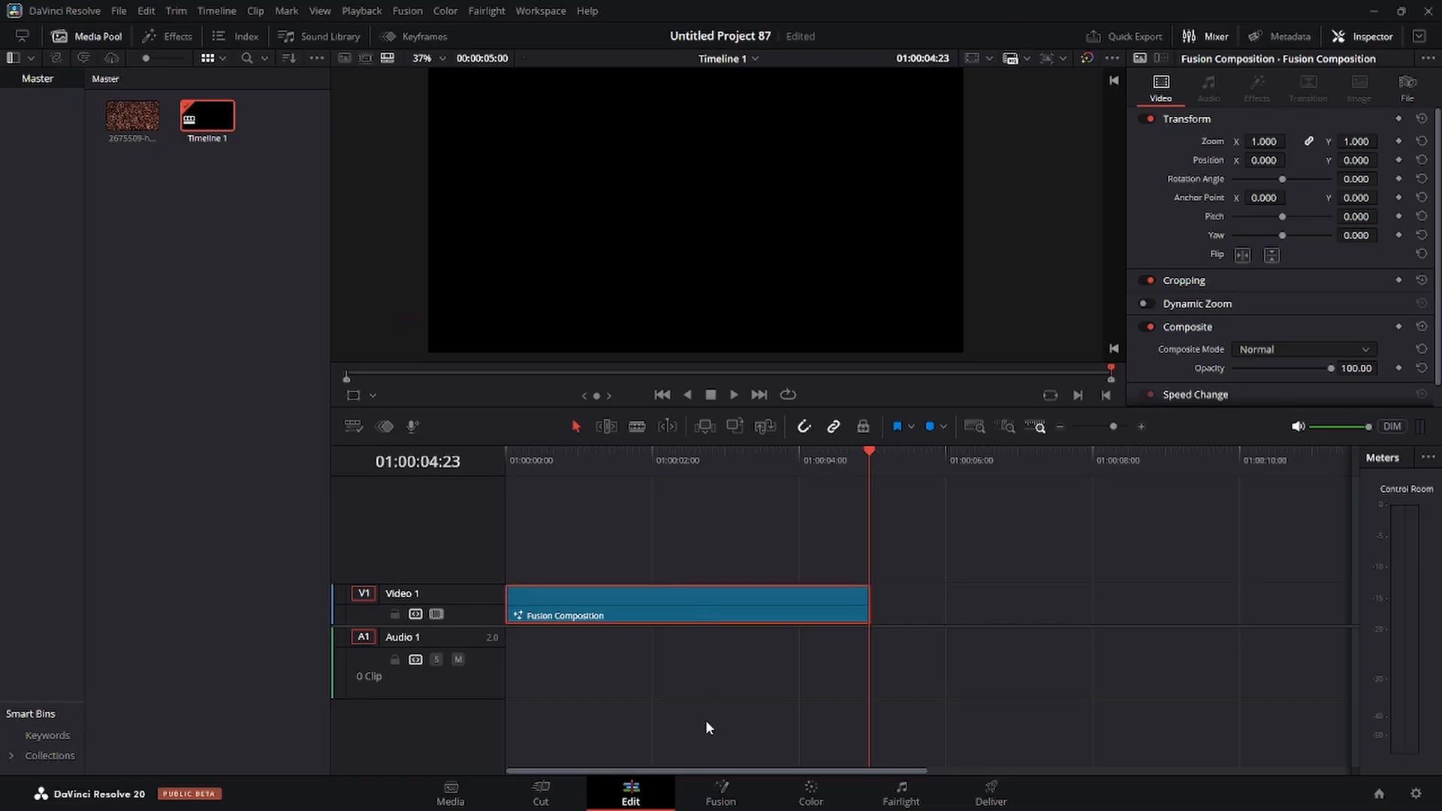
pyautogui.press('Delete')
pyautogui.hotkey('ctrl', 's')
# Step: Place the 2675509-hd_1920_1080_24fps.mp4 coffee bean clip at the timeline start and move it up to Video 2
pyautogui.click(132, 115)
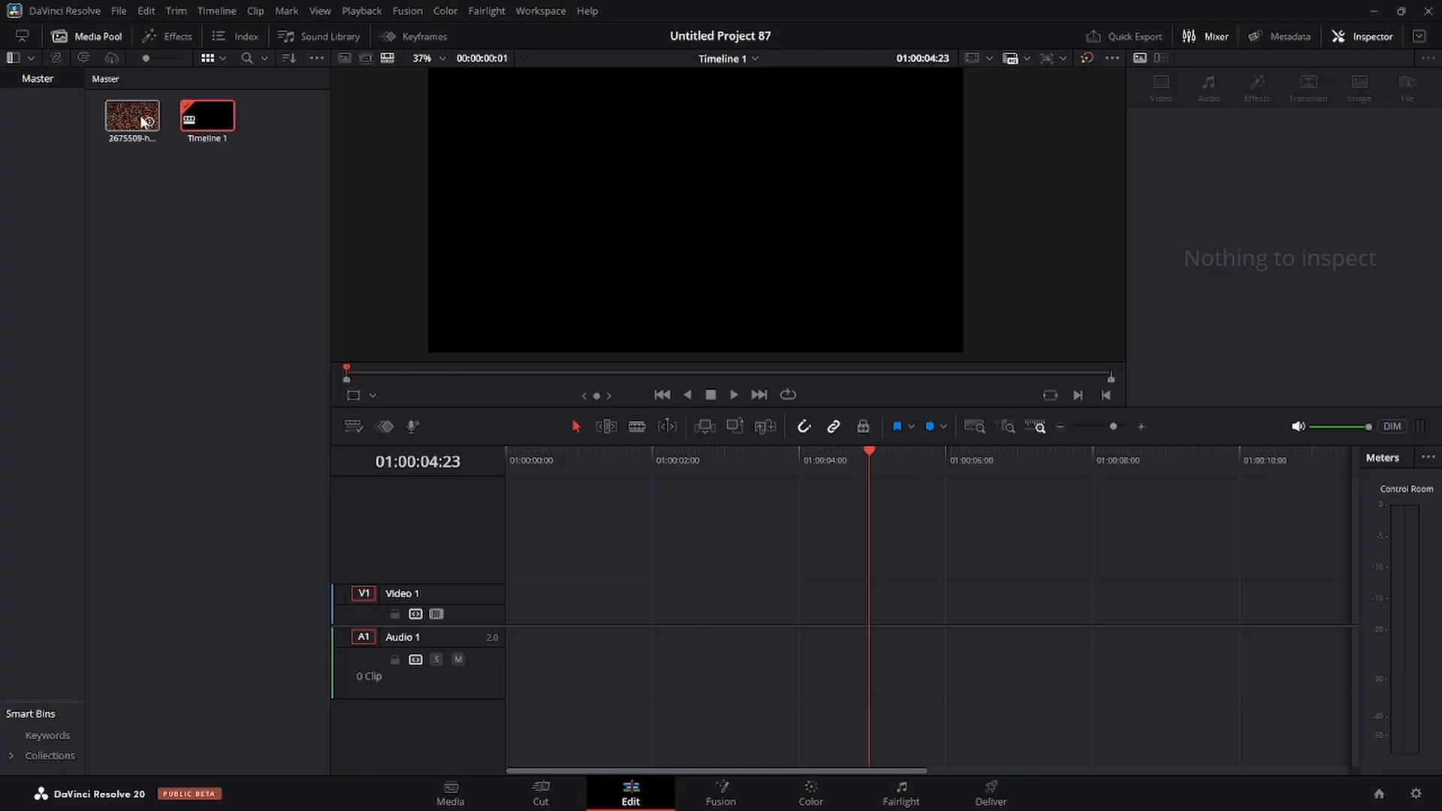
pyautogui.moveTo(132, 116); pyautogui.dragTo(488, 612)
pyautogui.moveTo(586, 601); pyautogui.dragTo(591, 581)
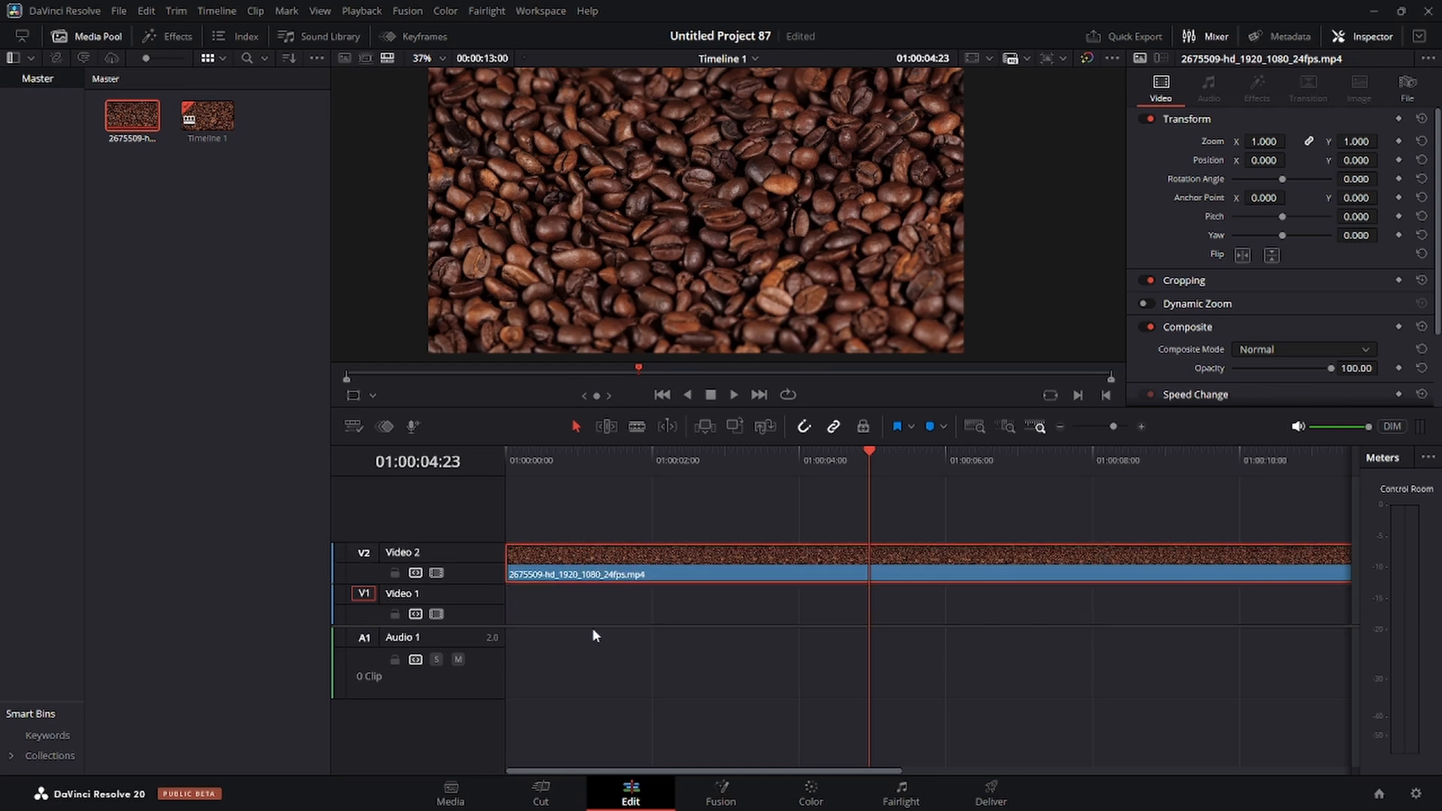
# Step: Add a Text+ title on Video 1 beneath the coffee bean clip and set its text to COFFEE
pyautogui.click(174, 38)
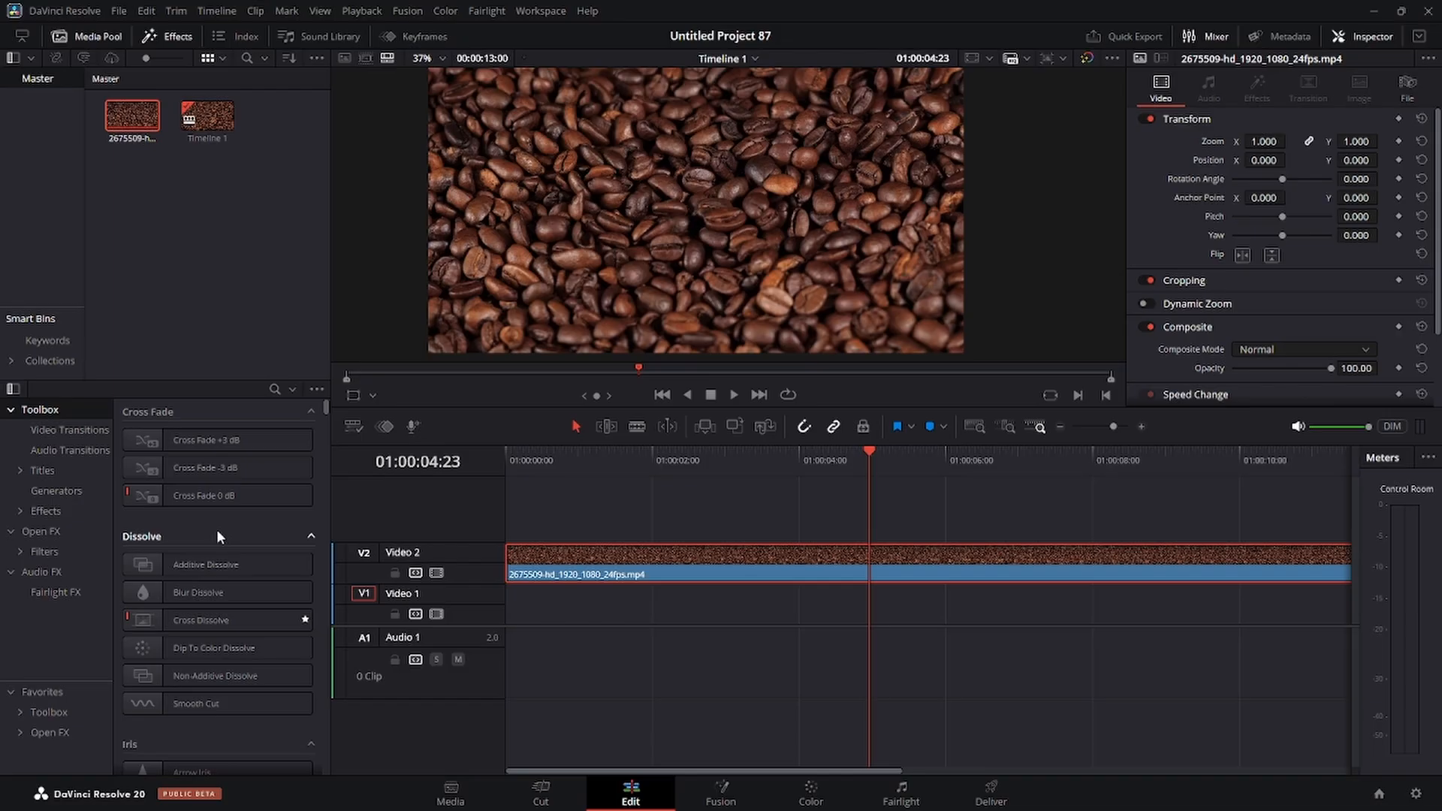
pyautogui.click(61, 470)
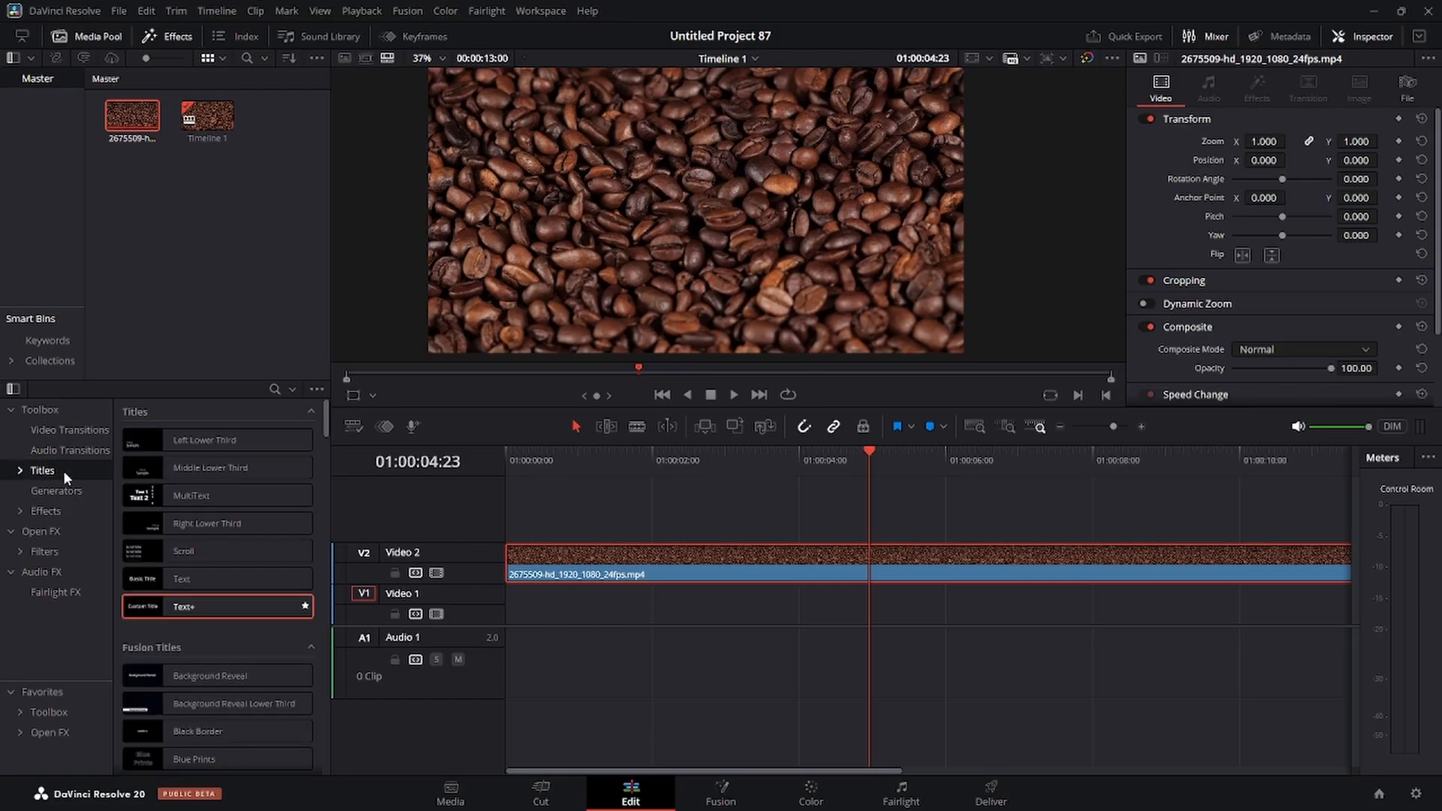
pyautogui.moveTo(217, 609); pyautogui.dragTo(617, 610)
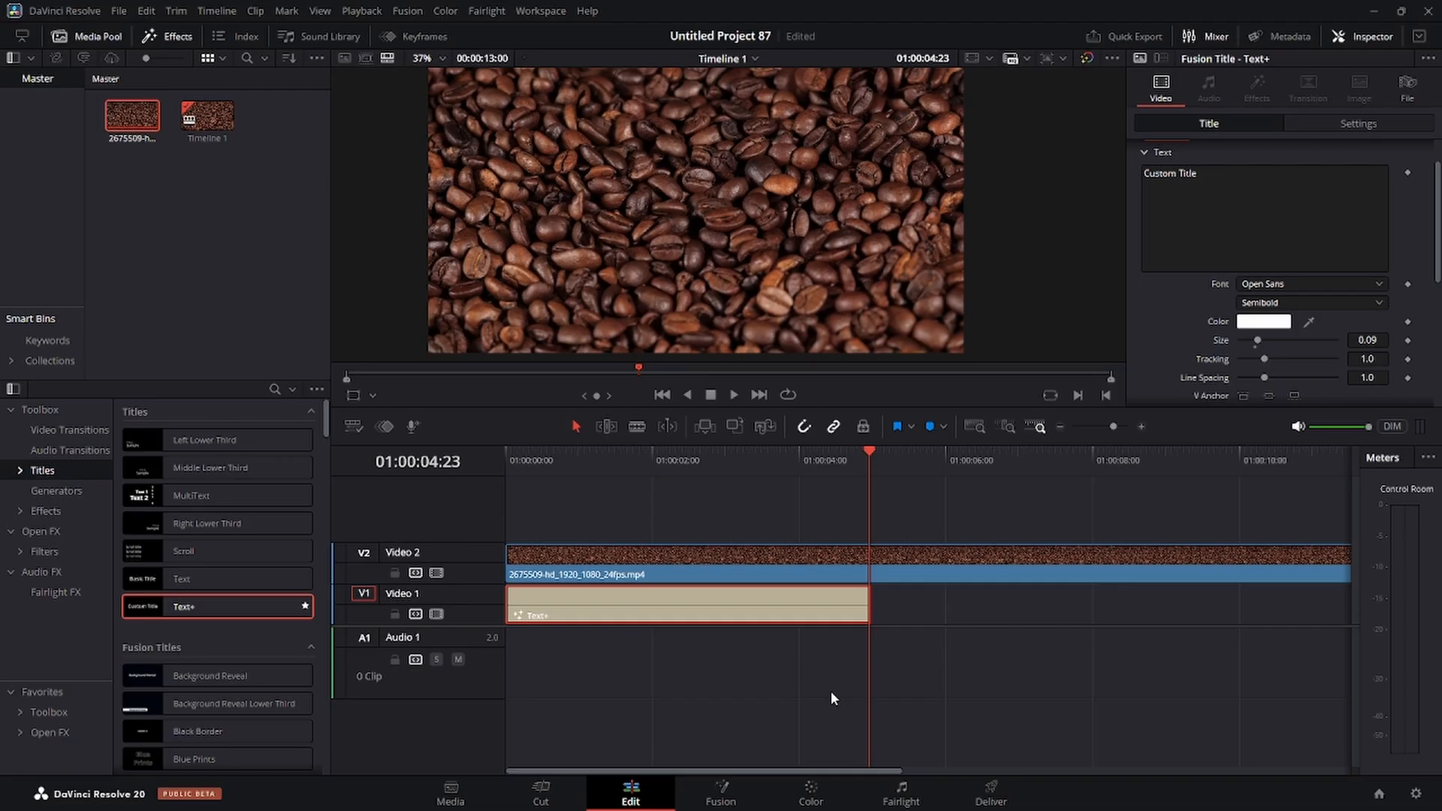
pyautogui.moveTo(1205, 174); pyautogui.dragTo(1101, 172)
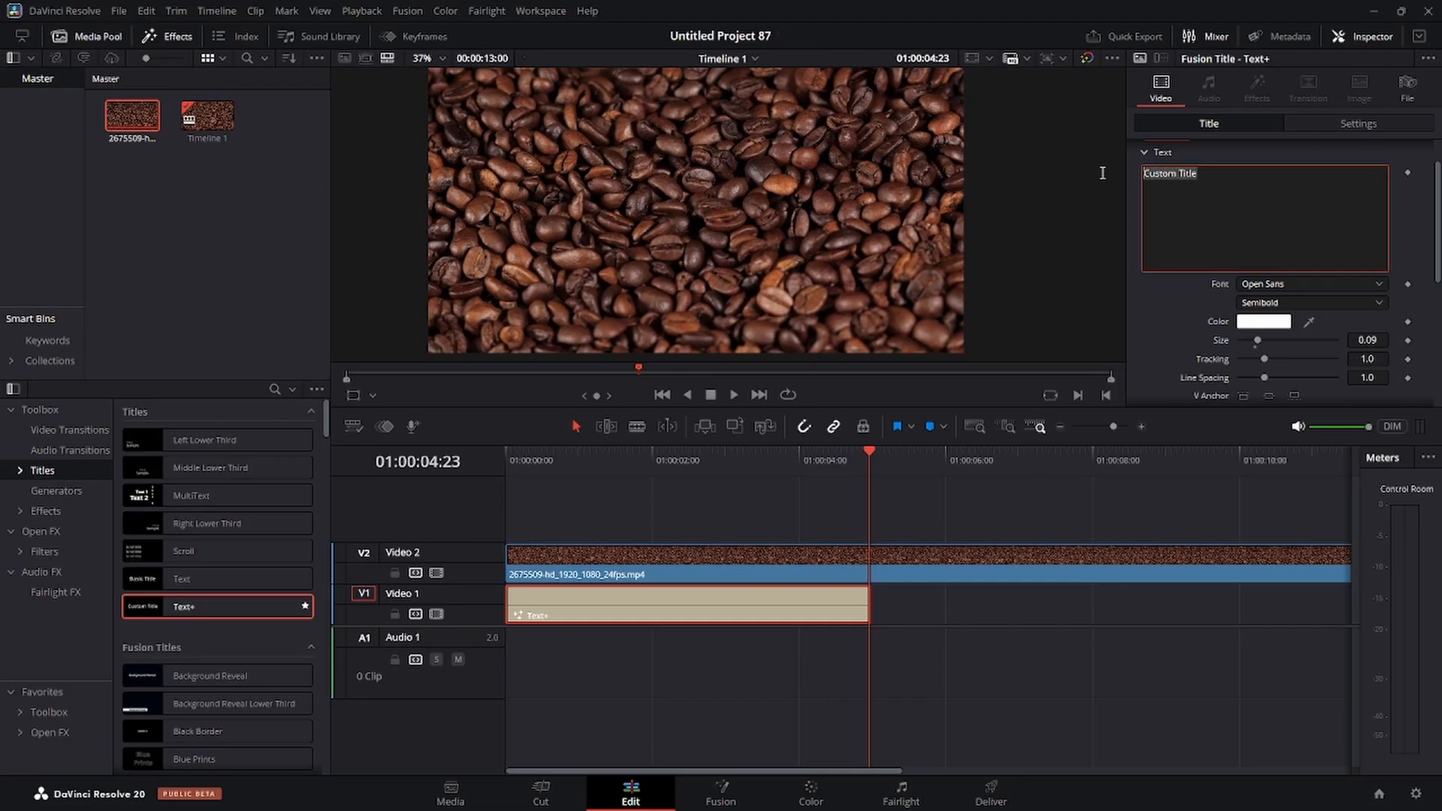
pyautogui.write('COFFEE')
# Step: Change the COFFEE title's font to Impact
pyautogui.click(1269, 287)
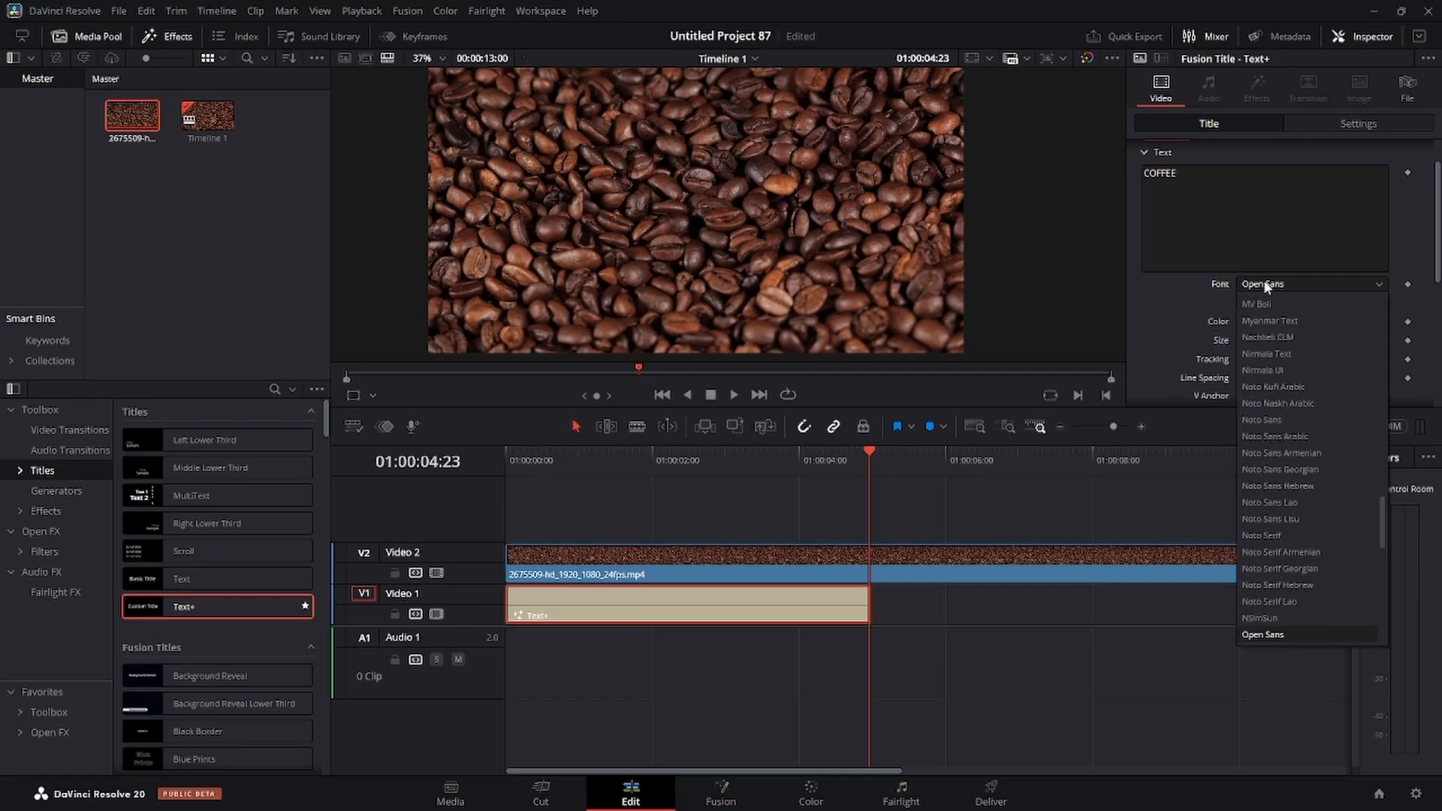
pyautogui.scroll(2, 1297, 428)
pyautogui.scroll(6, 1298, 428)
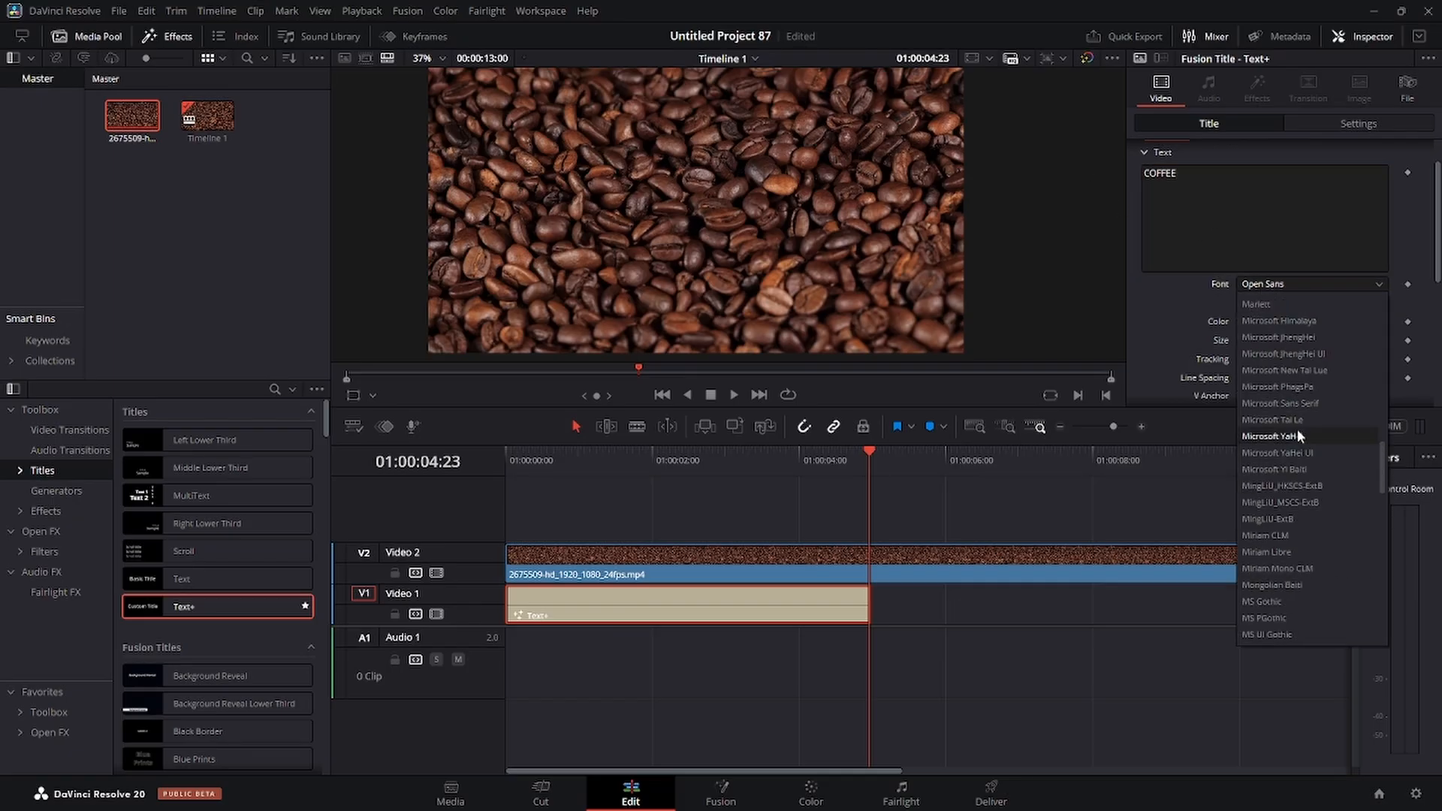
pyautogui.scroll(3, 1295, 429)
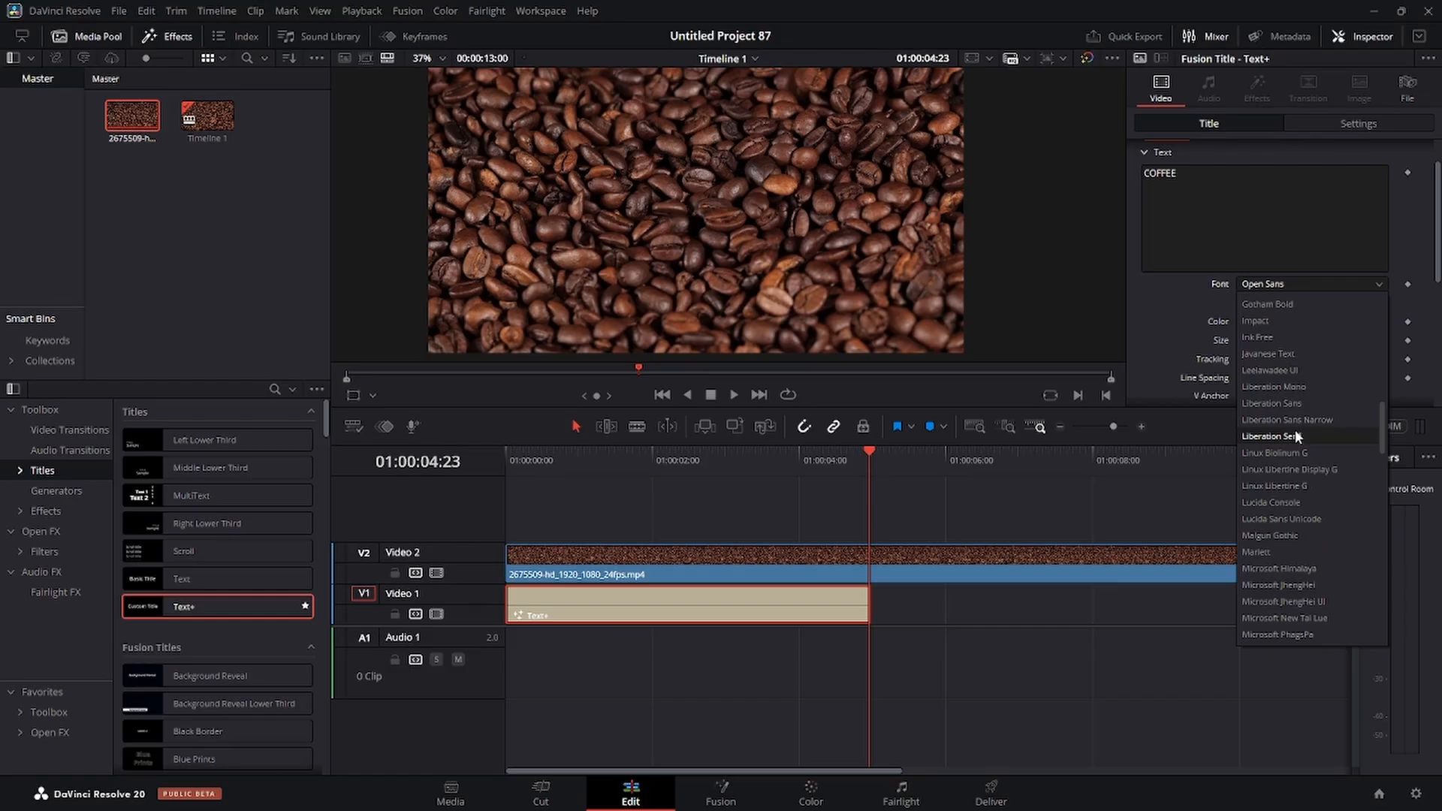
pyautogui.click(1268, 325)
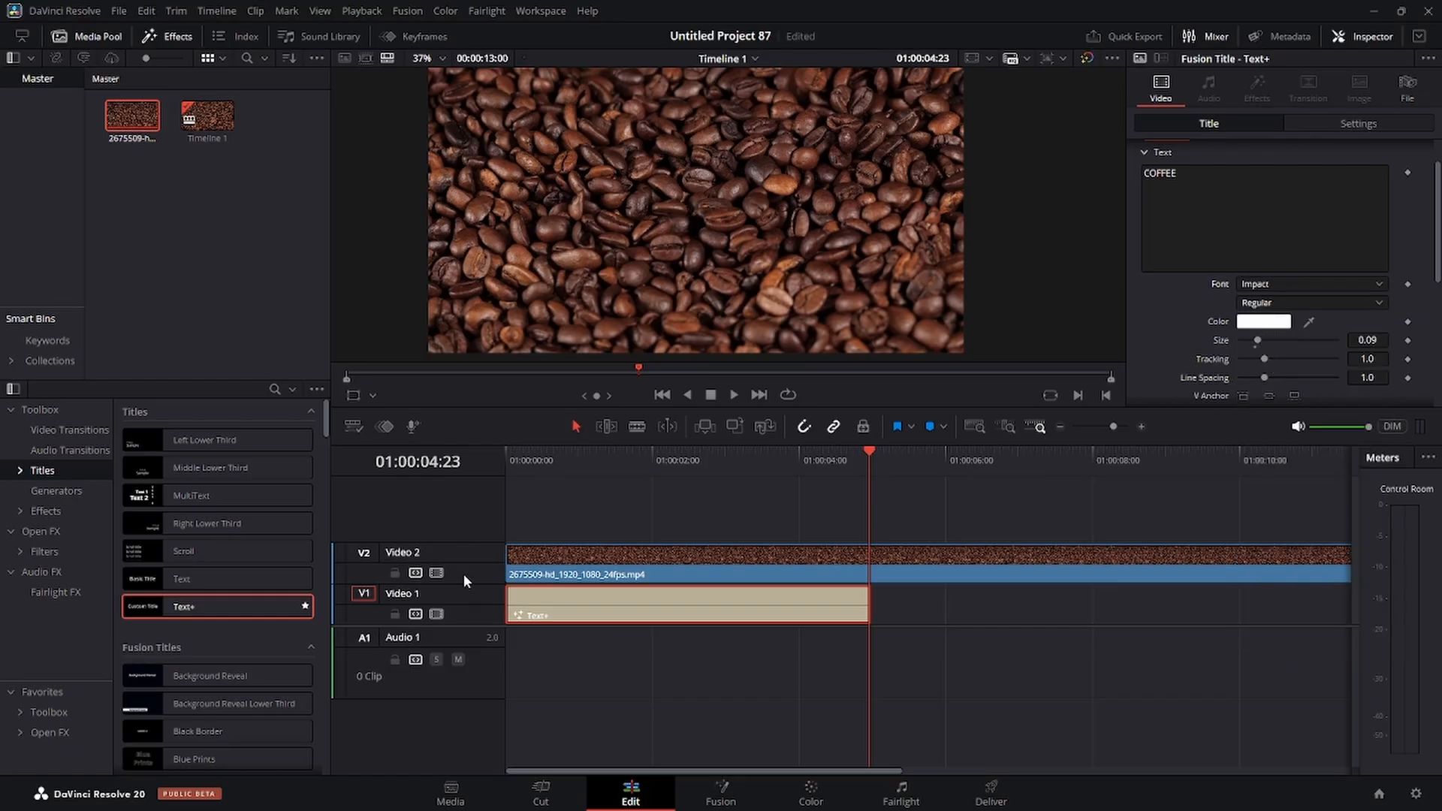
# Step: Hide the Video 2 track while enlarging the COFFEE title to a size of about 0.38, and re-enable the track
pyautogui.click(435, 574)
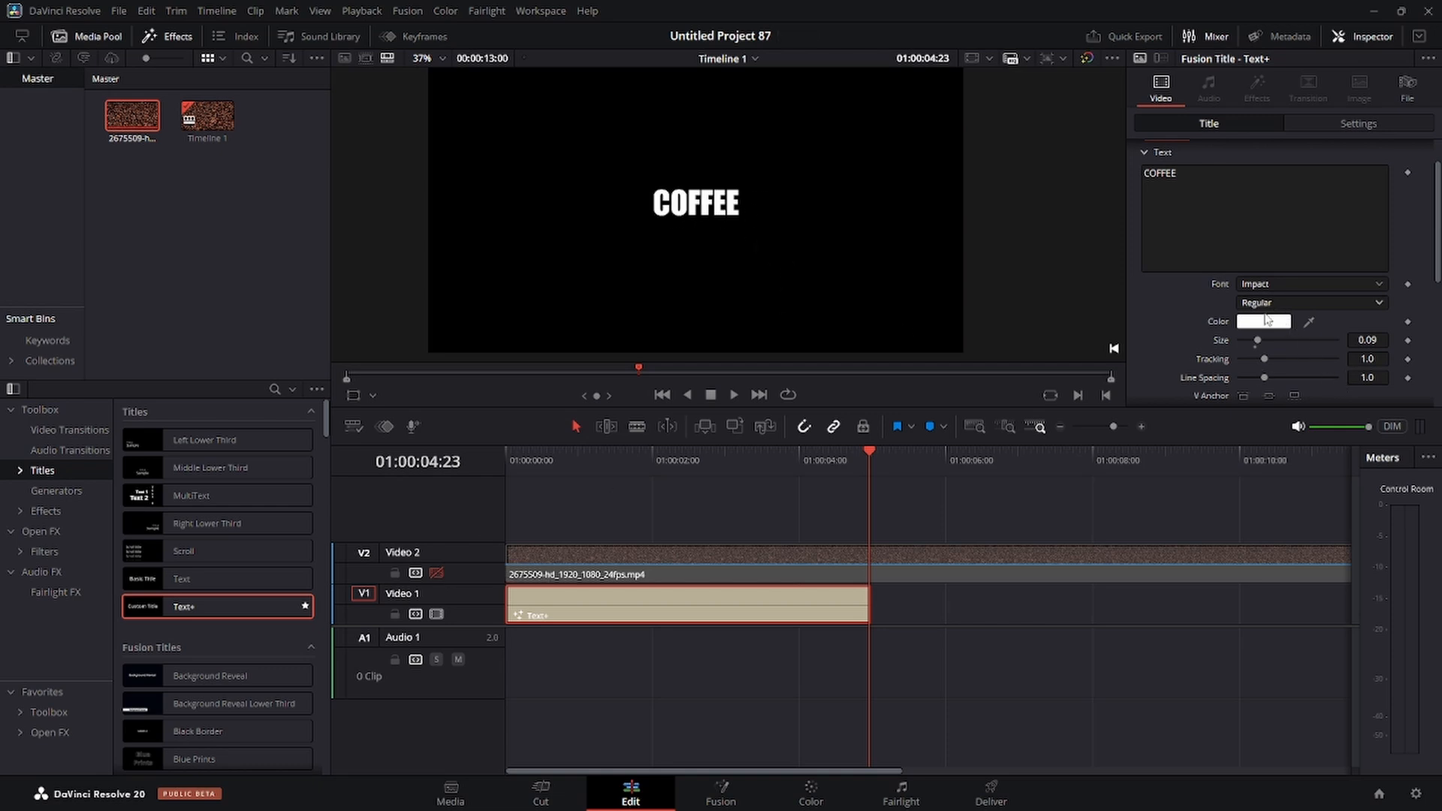
pyautogui.moveTo(1258, 340); pyautogui.dragTo(1312, 340)
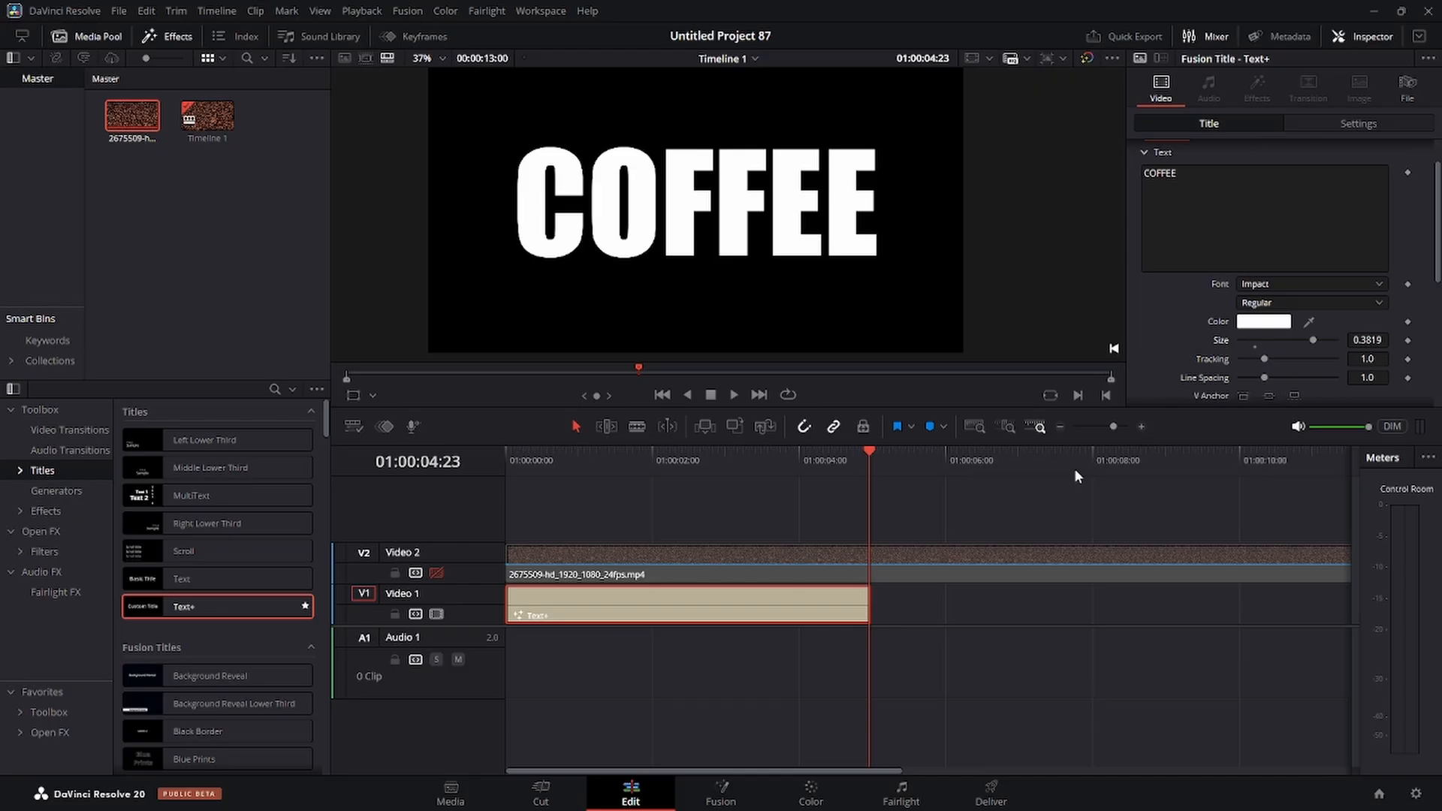
pyautogui.click(435, 573)
# Step: Set the composite mode of the coffee bean clip on Video 2 to Darken
pyautogui.click(697, 548)
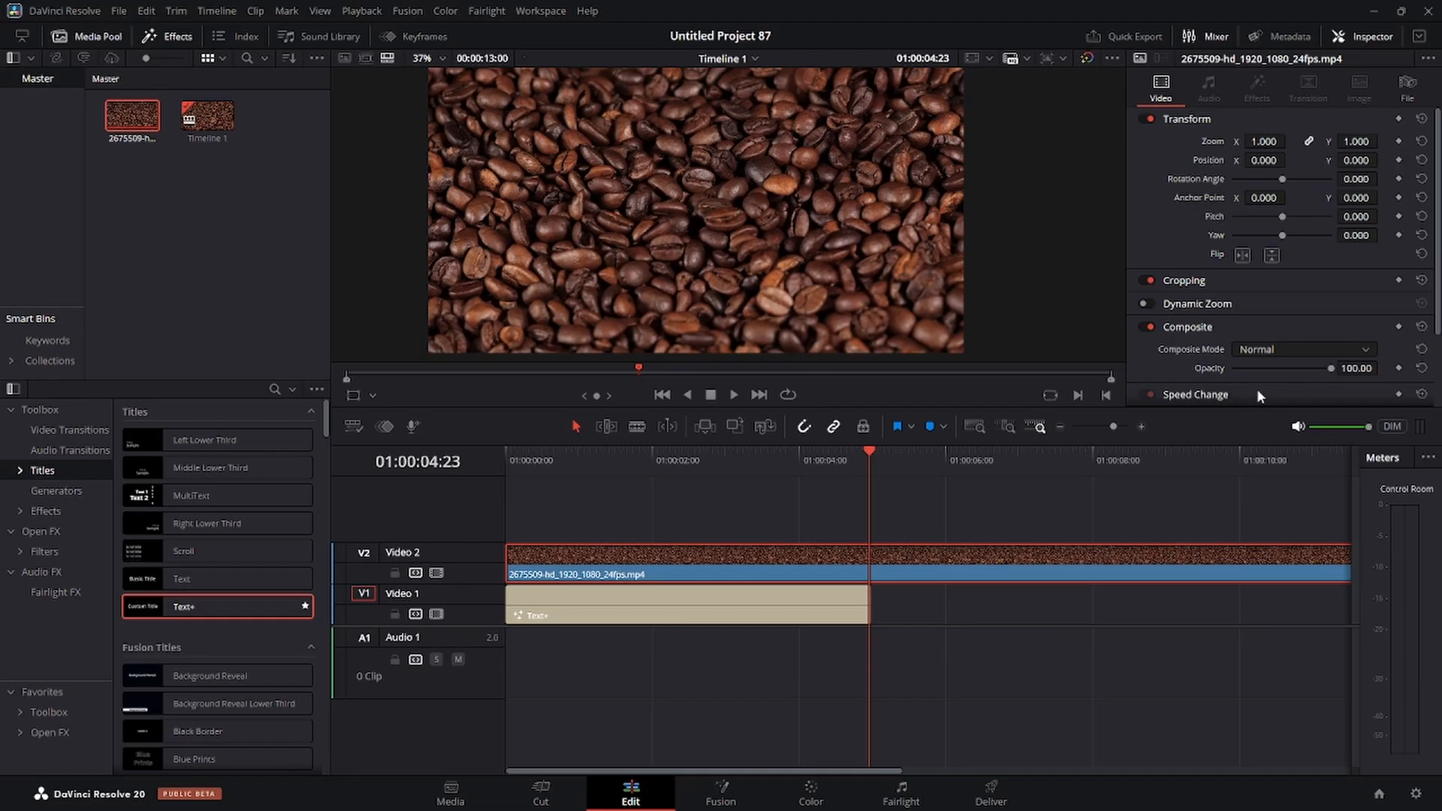
pyautogui.click(1268, 351)
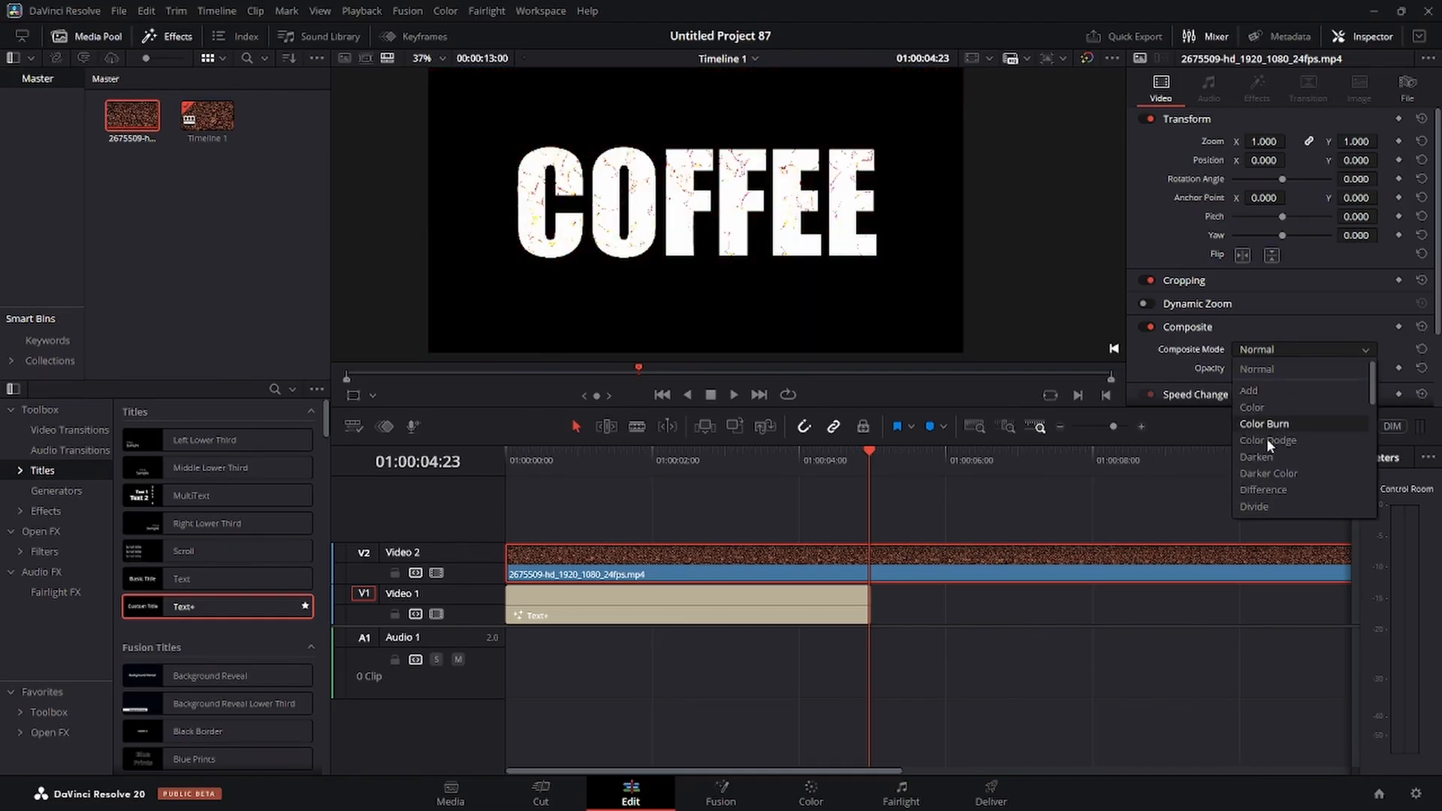
pyautogui.click(1267, 458)
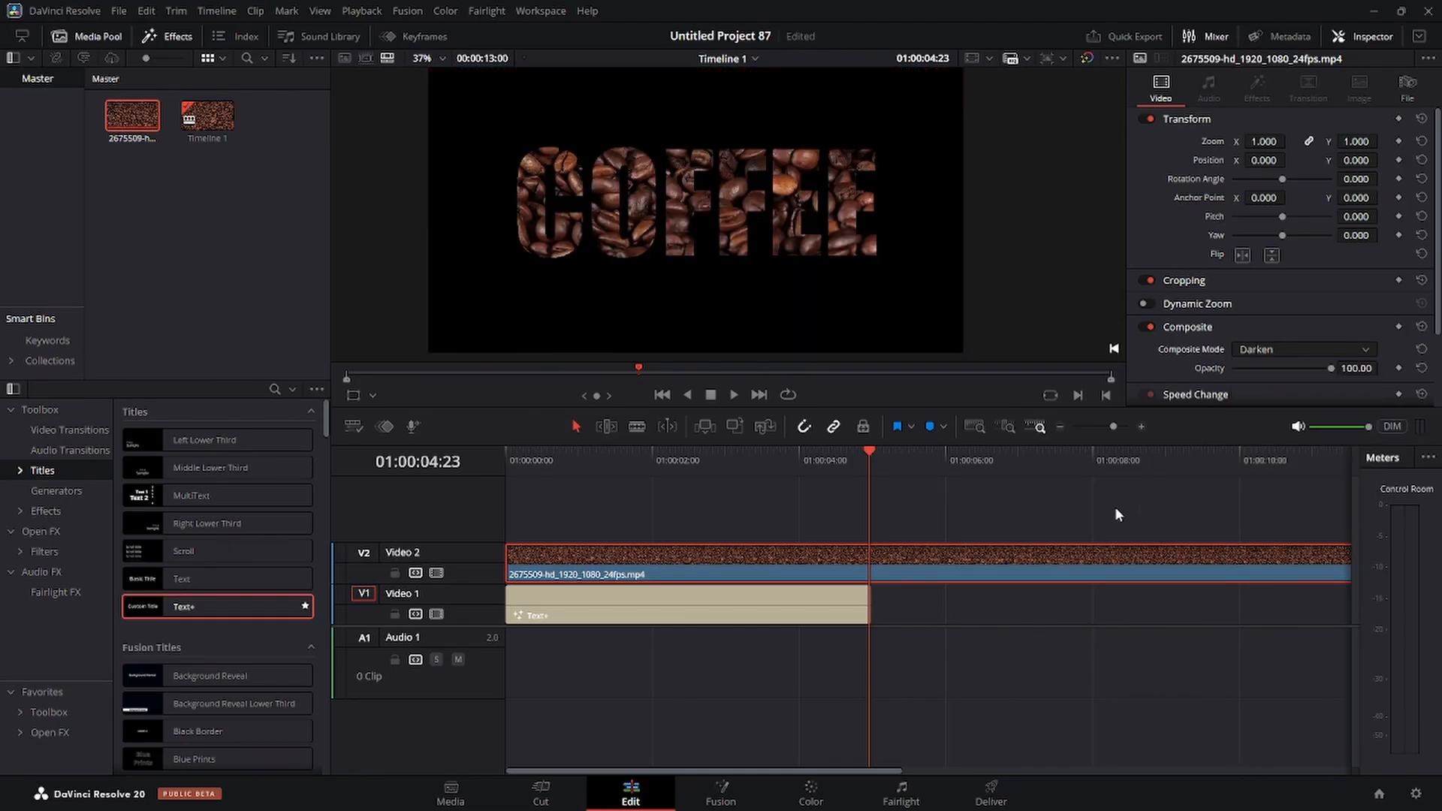
# Step: Play the timeline from its start twice to review the coffee bean footage inside the COFFEE text
pyautogui.moveTo(869, 453); pyautogui.dragTo(448, 470)
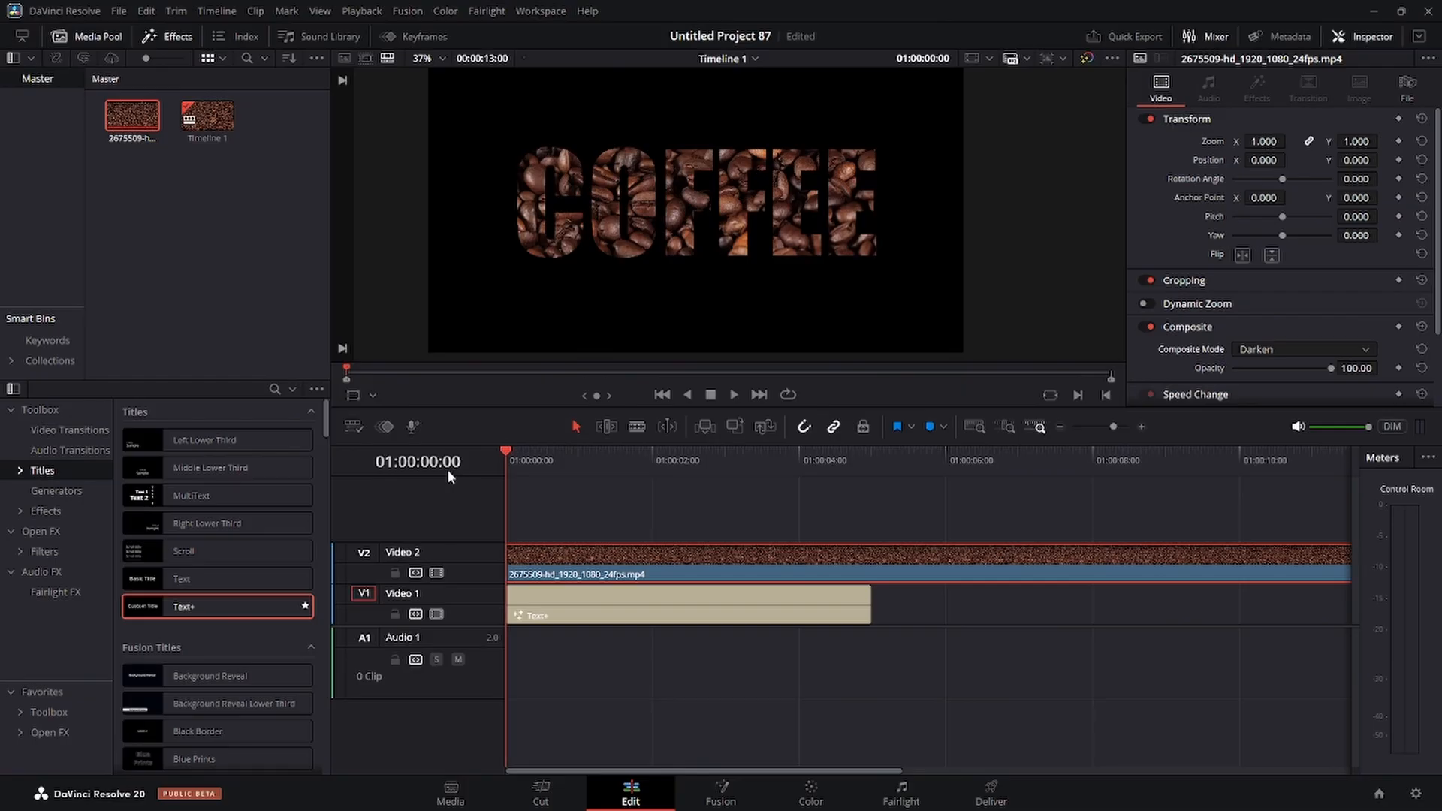
pyautogui.click(733, 389)
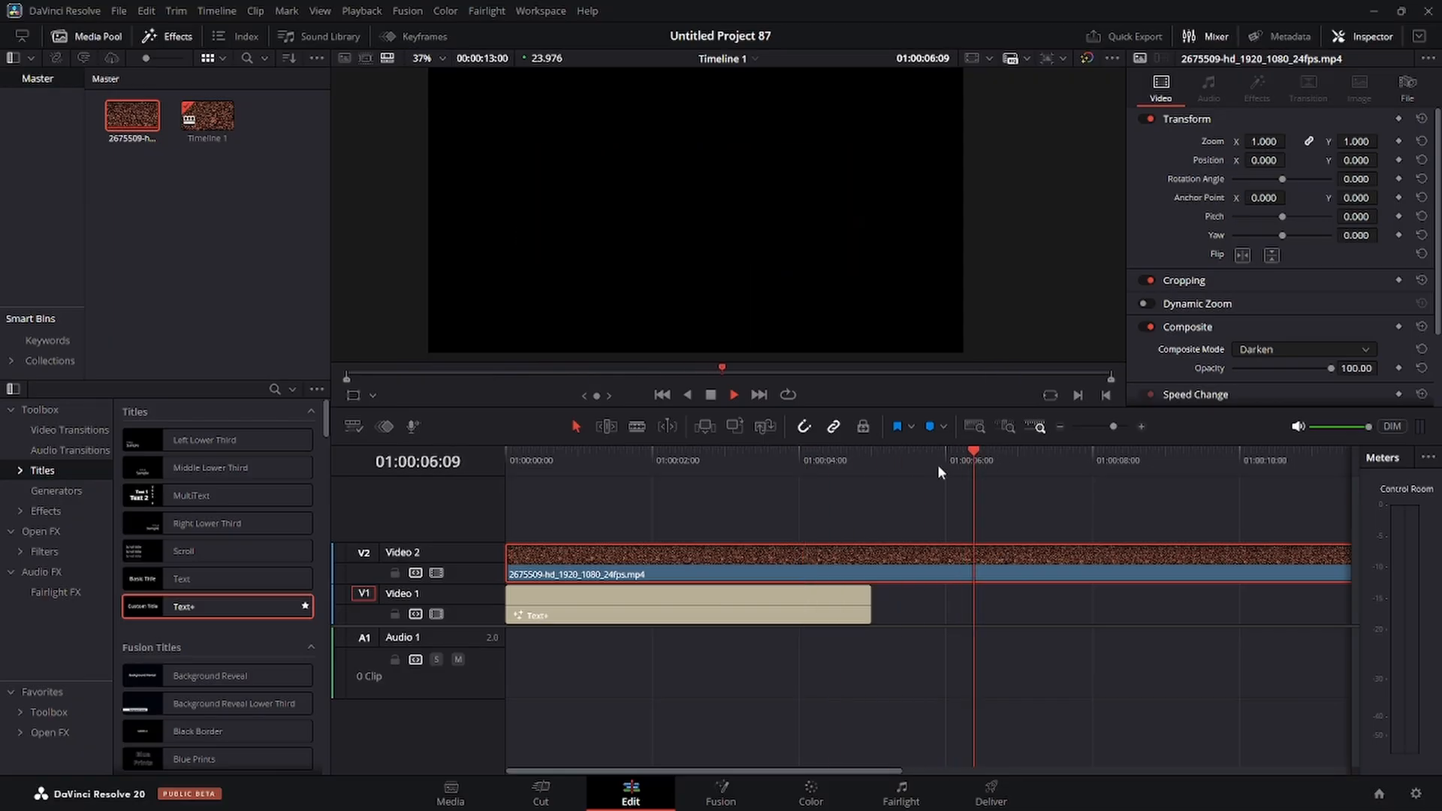
pyautogui.click(710, 398)
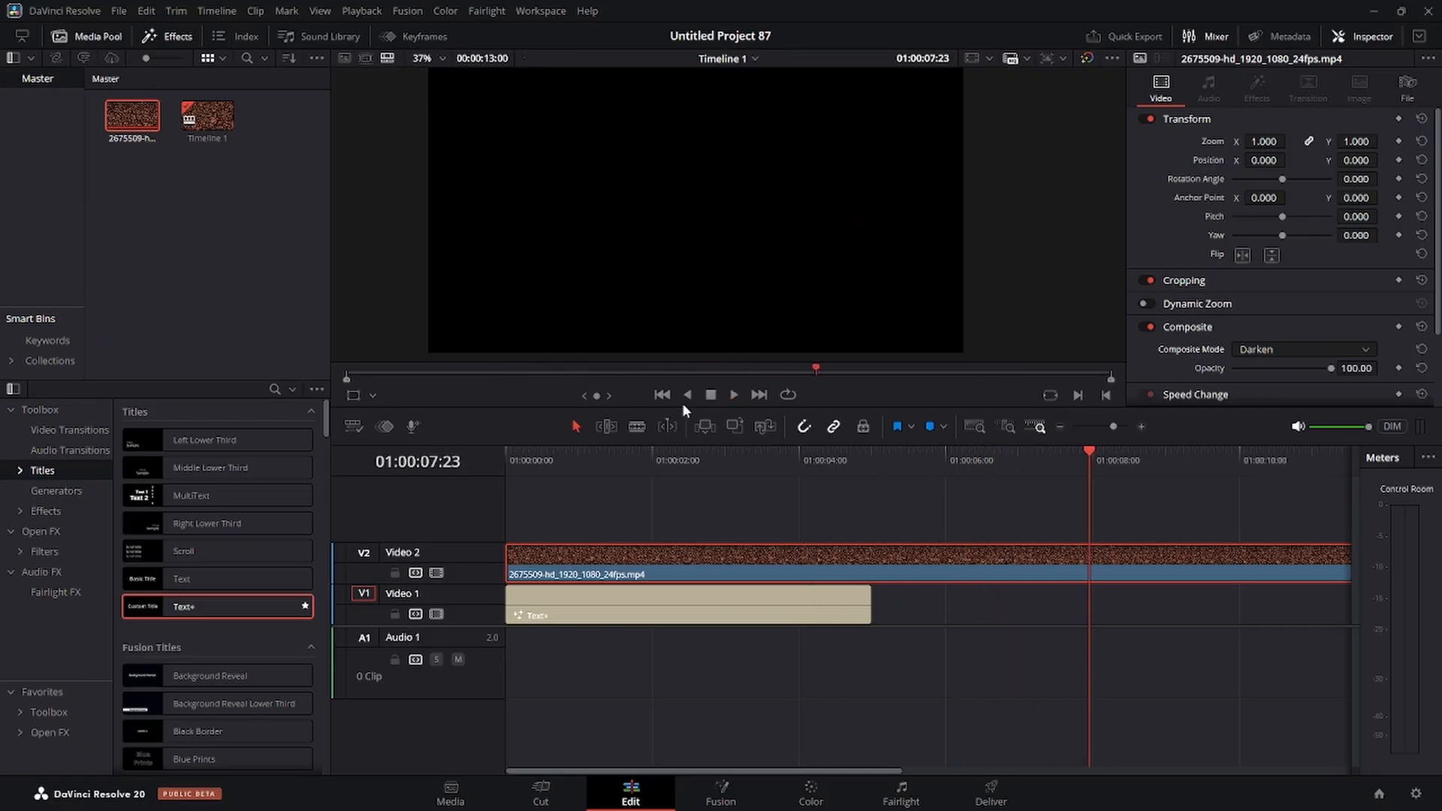
pyautogui.press('Up')
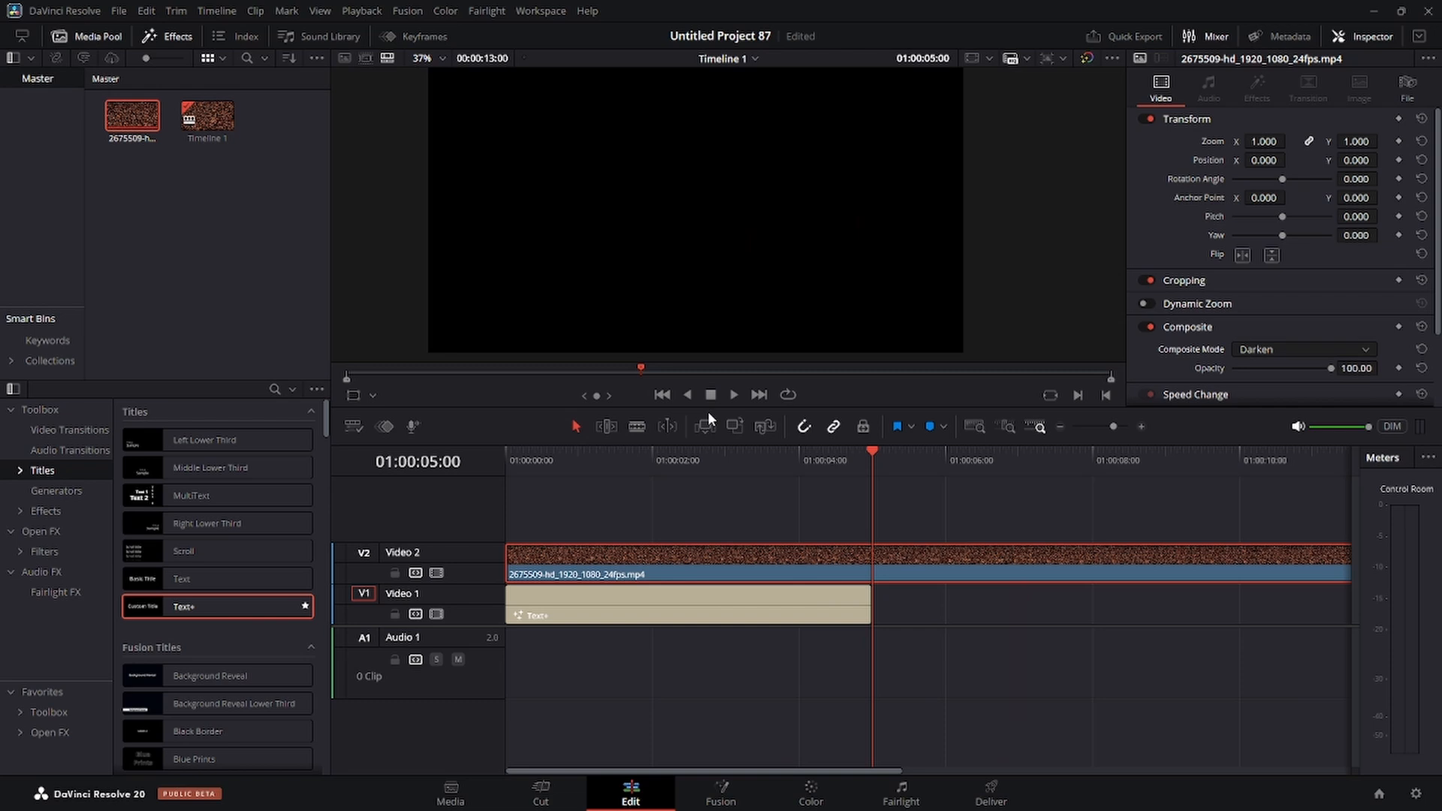
pyautogui.click(662, 396)
pyautogui.click(733, 395)
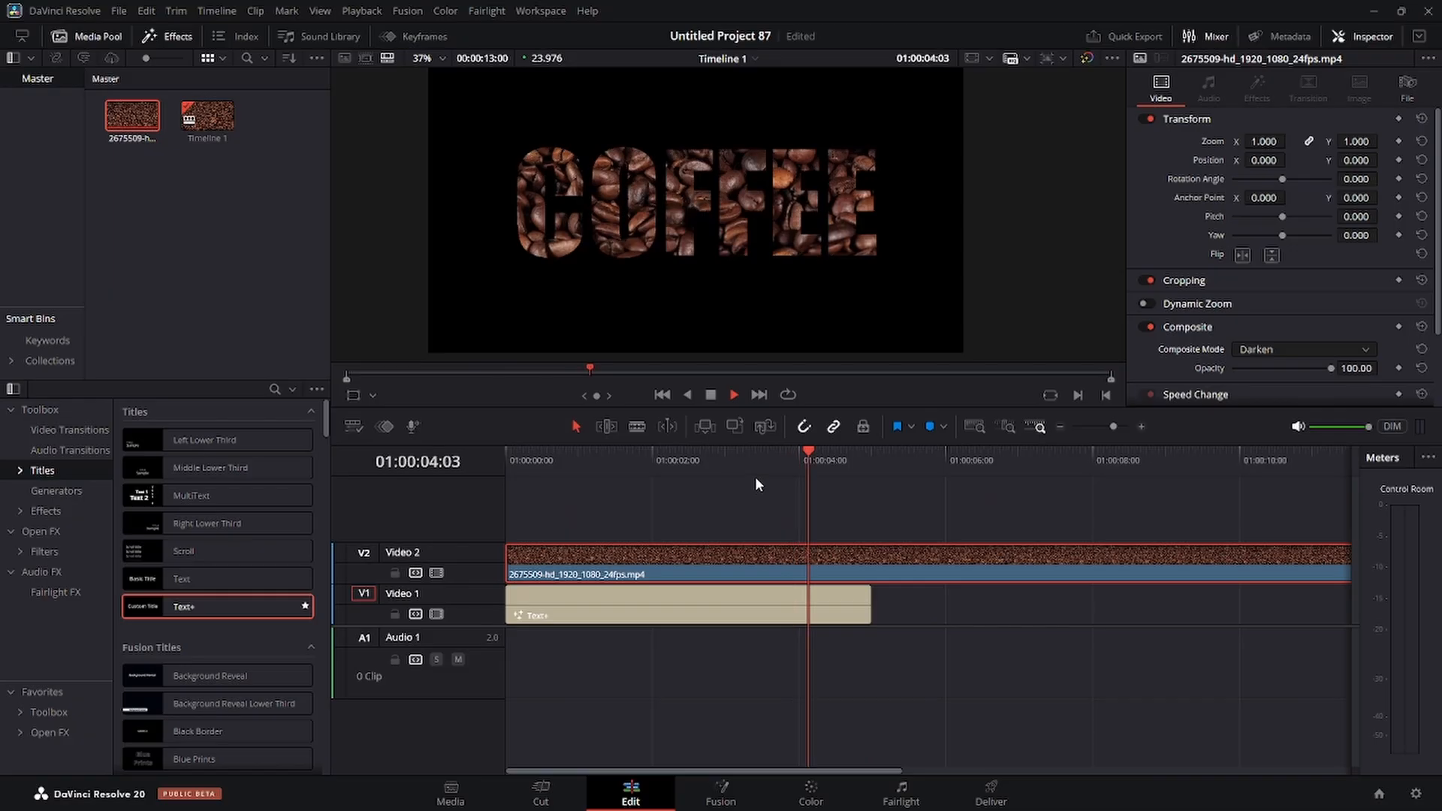
pyautogui.click(707, 394)
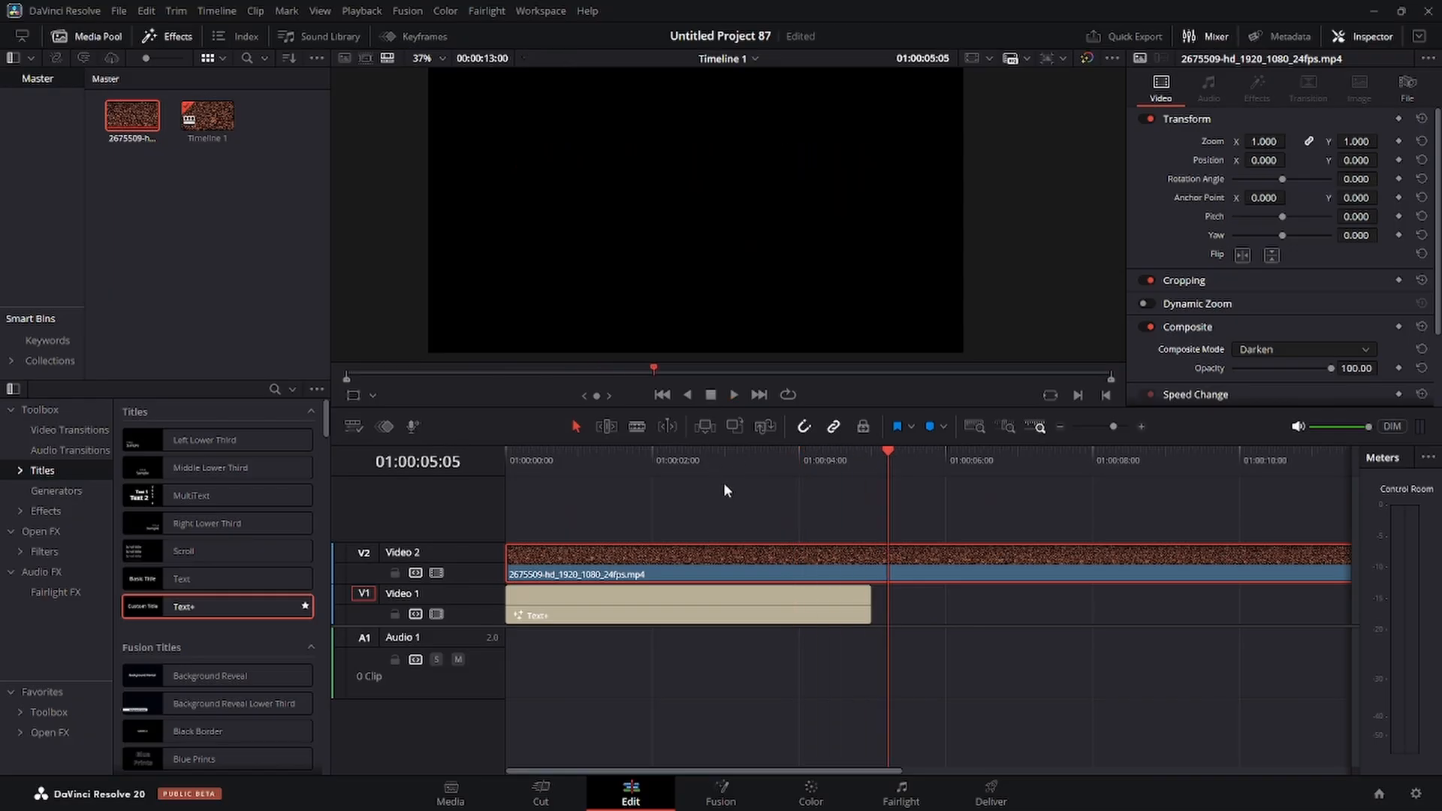